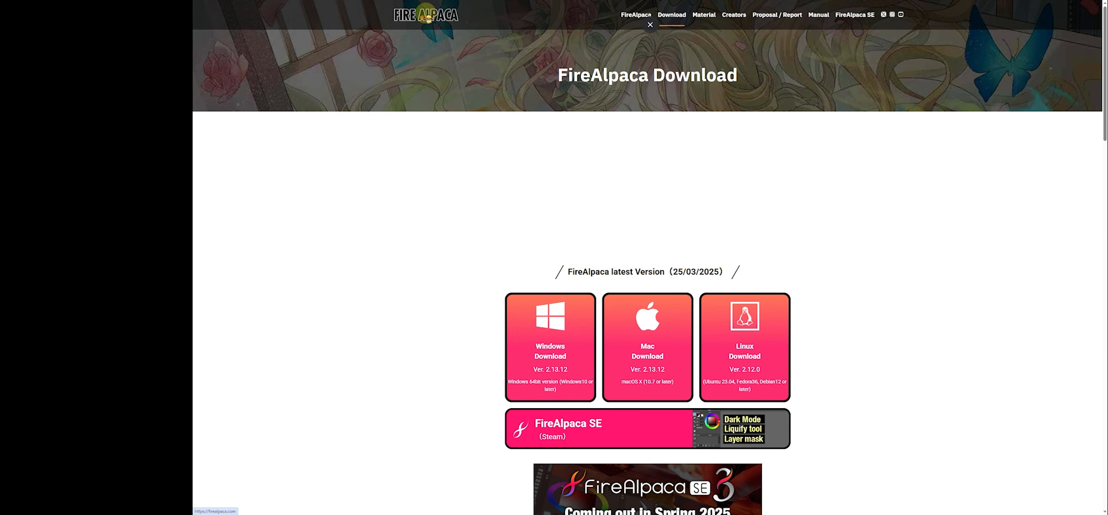
- Download the Windows 64-bit version of FireAlpaca from its download page
{"action": "scroll", "coordinate": [353, 411], "scroll_direction": "down", "scroll_amount": 2}
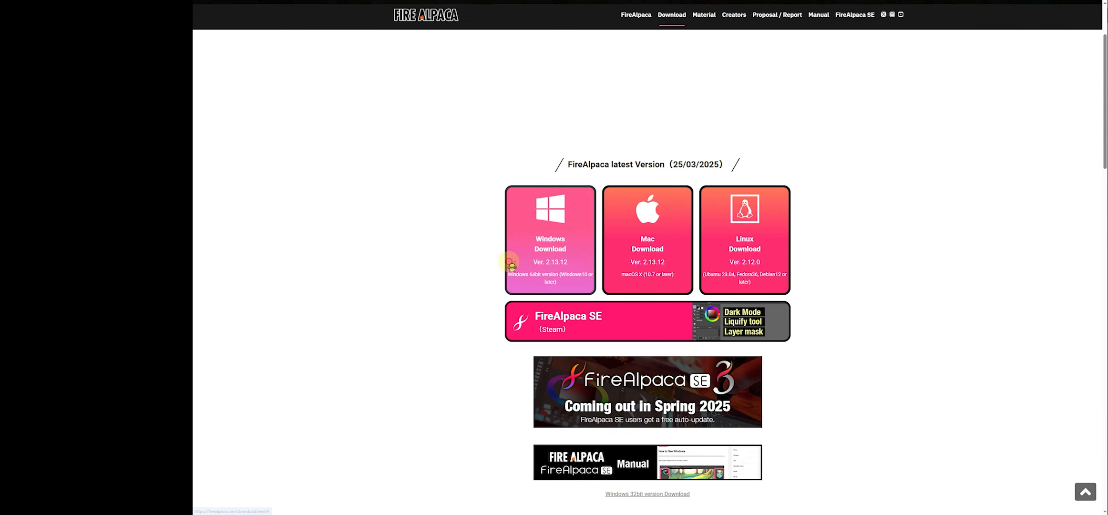
{"action": "left_click", "coordinate": [511, 265]}
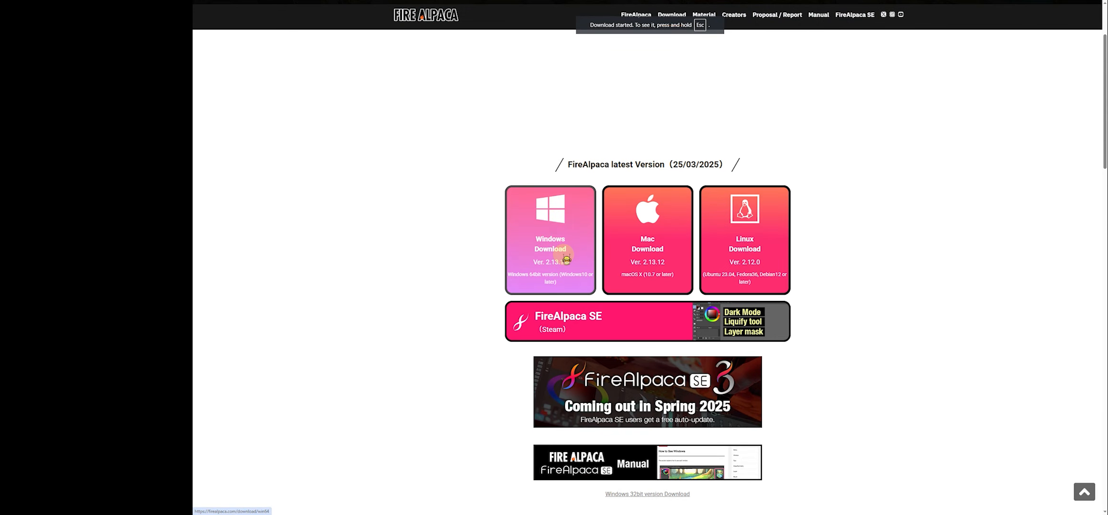
{"action": "scroll", "coordinate": [529, 262], "scroll_direction": "down", "scroll_amount": 3}
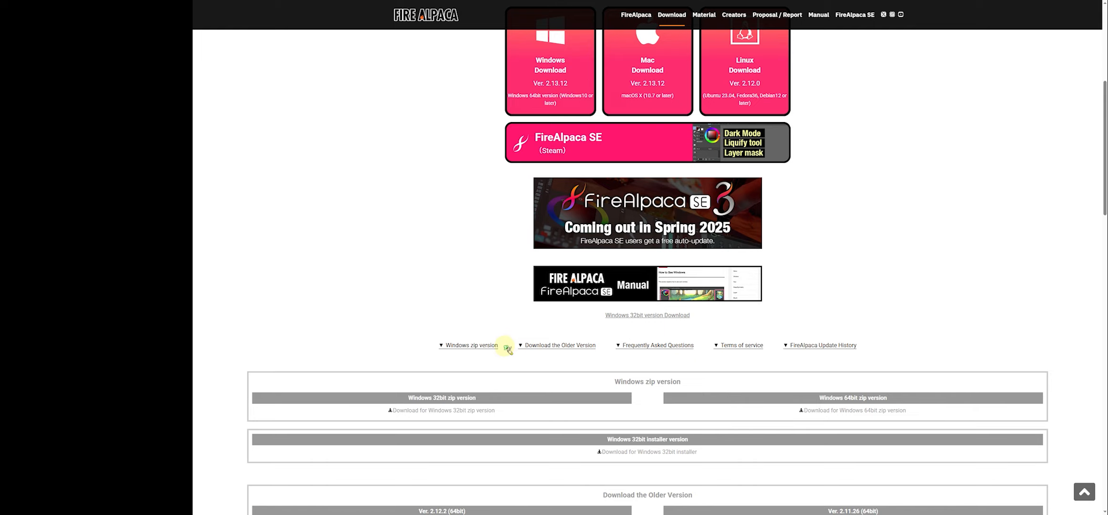
{"action": "scroll", "coordinate": [505, 348], "scroll_direction": "up", "scroll_amount": 3}
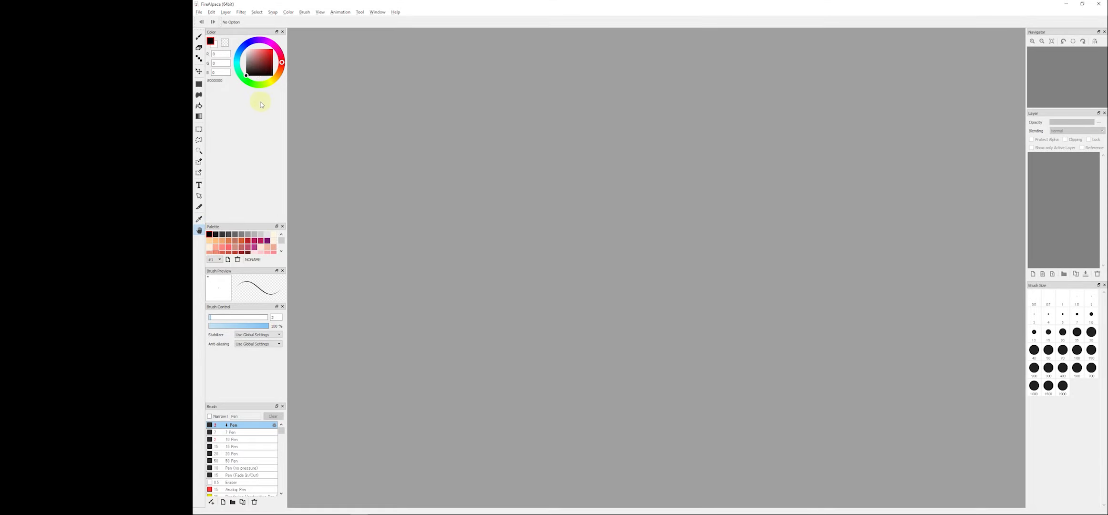
- Pick a green colour on the colour wheel and add it to the palette as a new swatch
{"action": "left_click", "coordinate": [266, 54]}
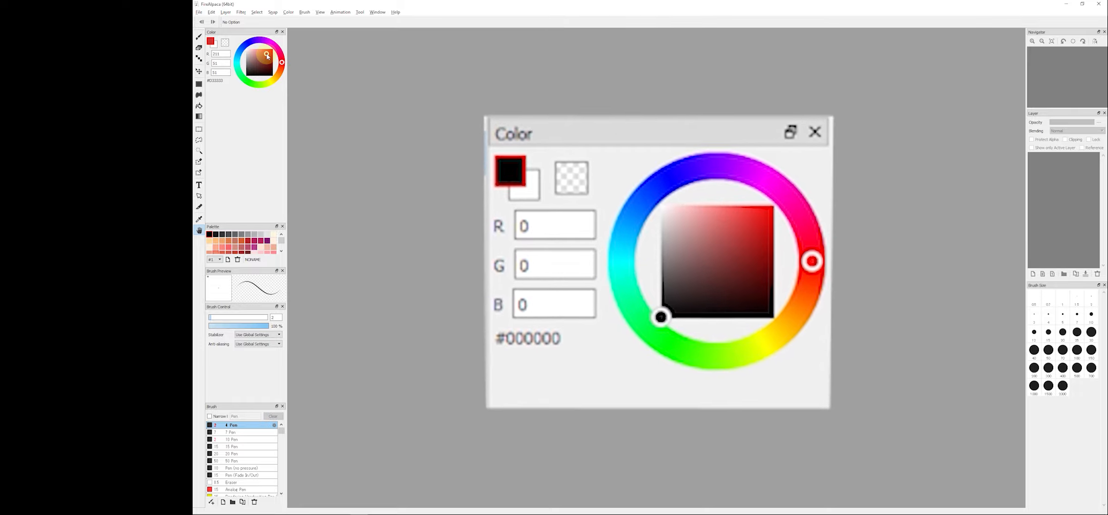
{"action": "mouse_move", "coordinate": [269, 46]}
{"action": "left_mouse_down"}
{"action": "mouse_move", "coordinate": [243, 45]}
{"action": "mouse_move", "coordinate": [235, 76]}
{"action": "left_mouse_up"}
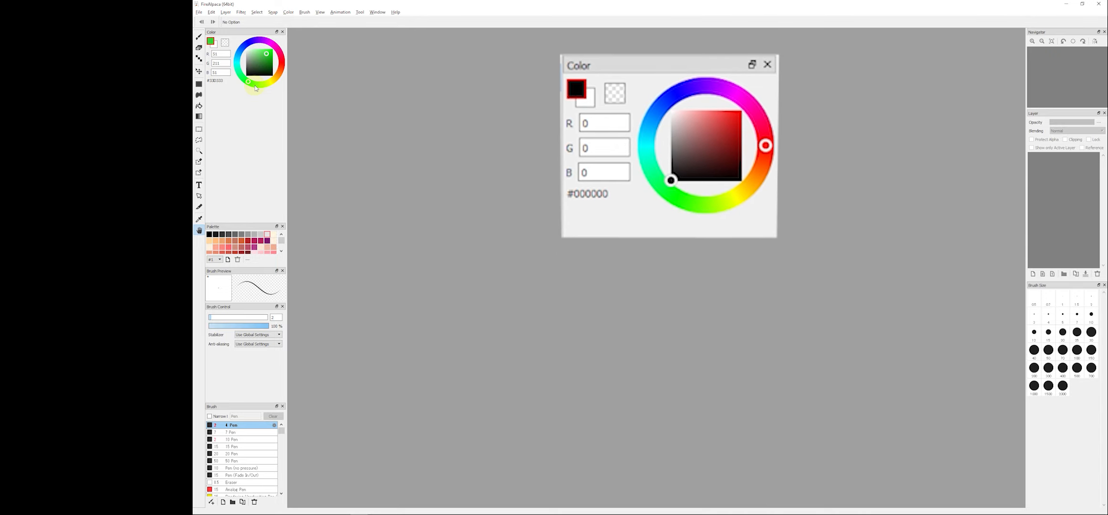
{"action": "left_click", "coordinate": [282, 251]}
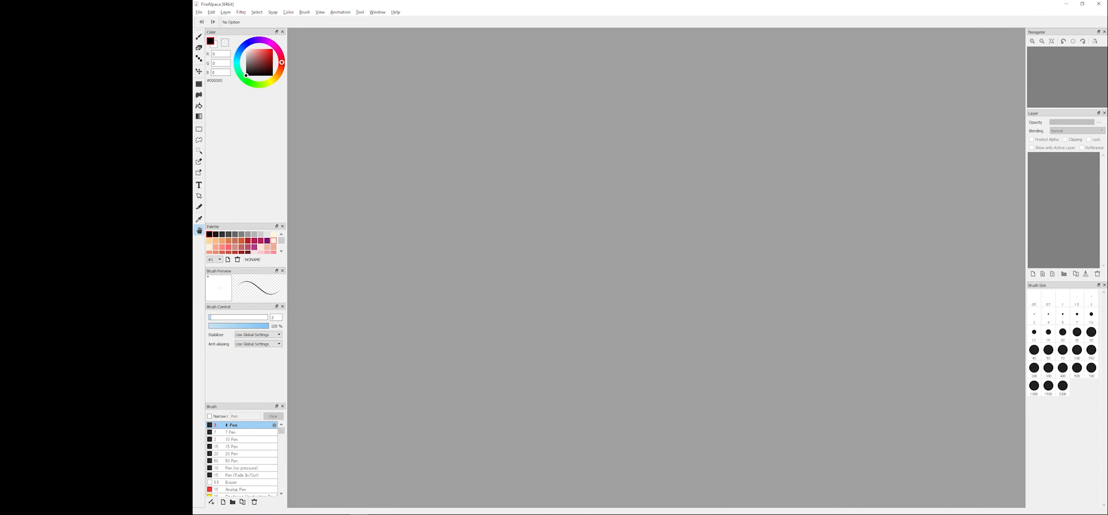
{"action": "left_click", "coordinate": [228, 261]}
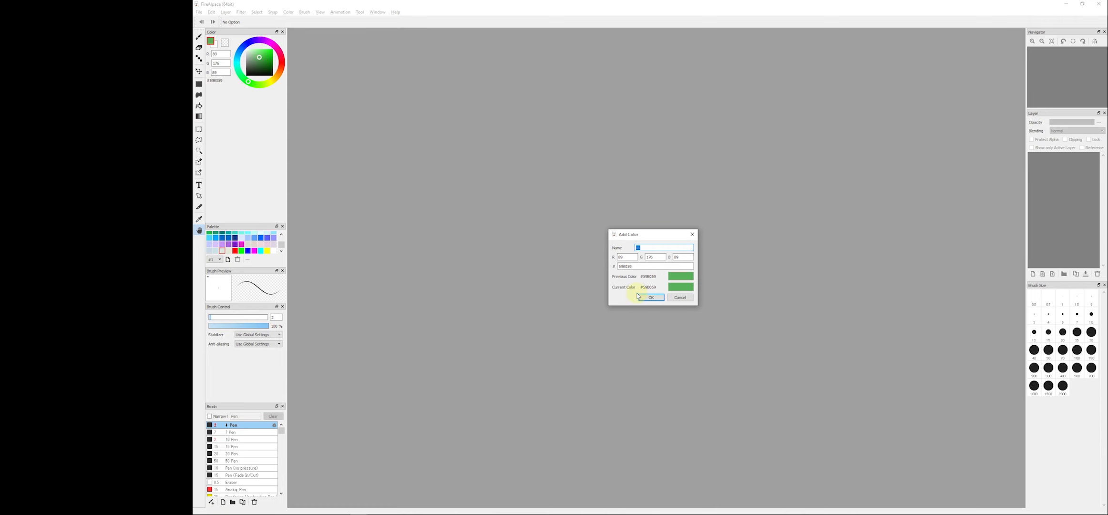
{"action": "left_click", "coordinate": [641, 296]}
{"action": "left_click", "coordinate": [282, 251]}
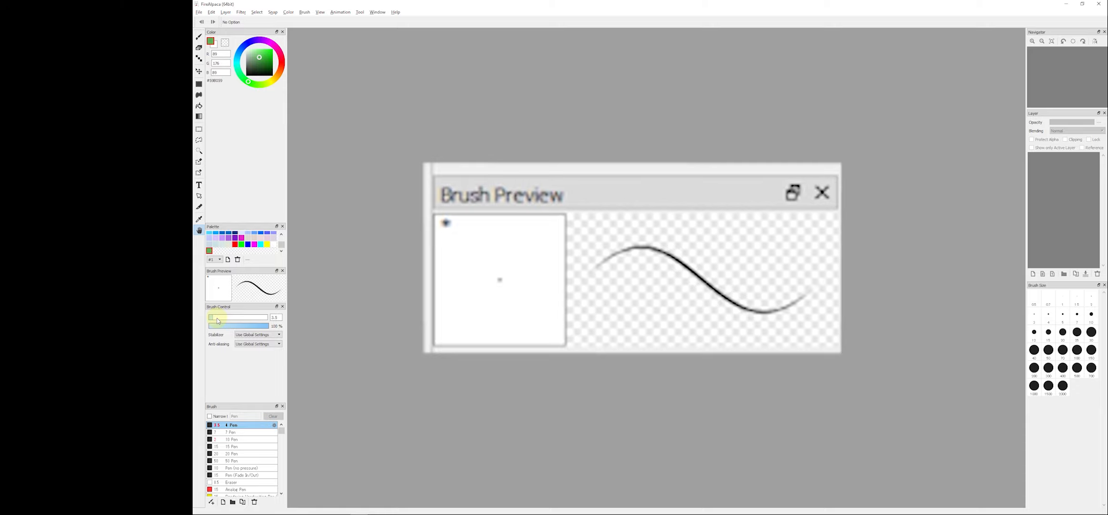
- Adjust the brush size and opacity sliders for the Pen brush
{"action": "left_click", "coordinate": [218, 320]}
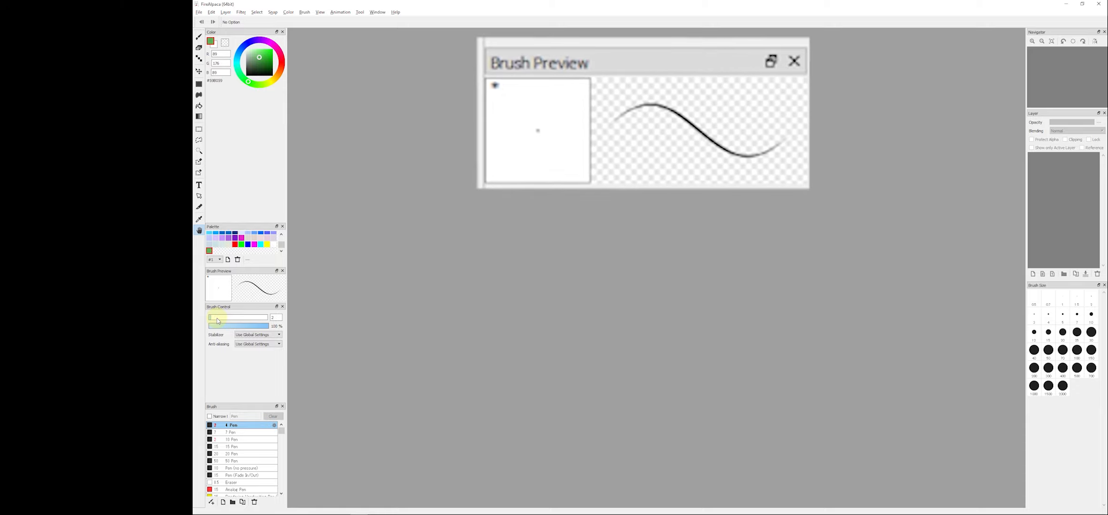
{"action": "left_click_drag", "start_coordinate": [217, 320], "coordinate": [295, 324]}
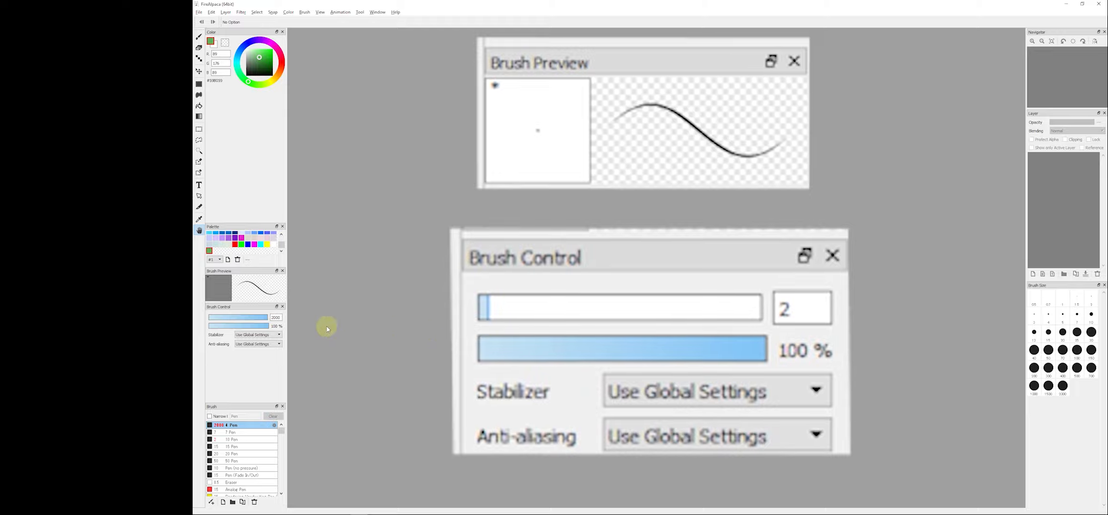
{"action": "left_click", "coordinate": [244, 317]}
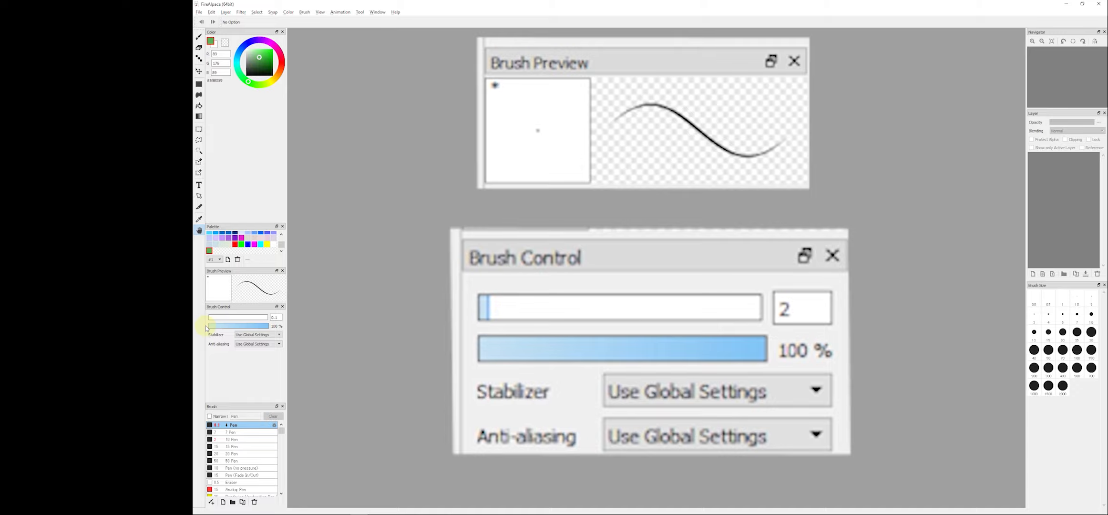
{"action": "left_click_drag", "start_coordinate": [205, 328], "coordinate": [215, 323]}
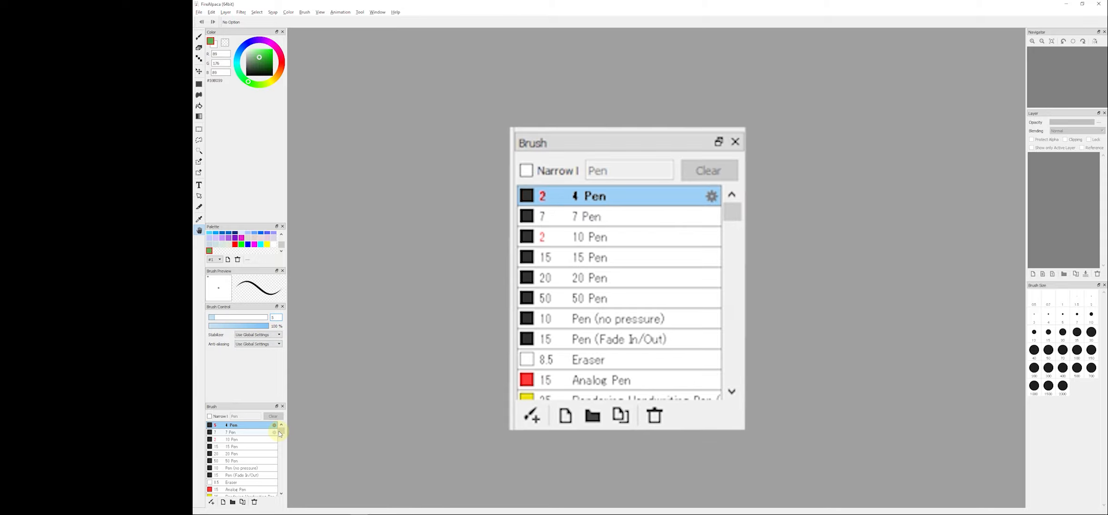
- Browse the list of available brushes
{"action": "mouse_move", "coordinate": [280, 431]}
{"action": "left_mouse_down"}
{"action": "mouse_move", "coordinate": [281, 472]}
{"action": "mouse_move", "coordinate": [253, 496]}
{"action": "left_mouse_up"}
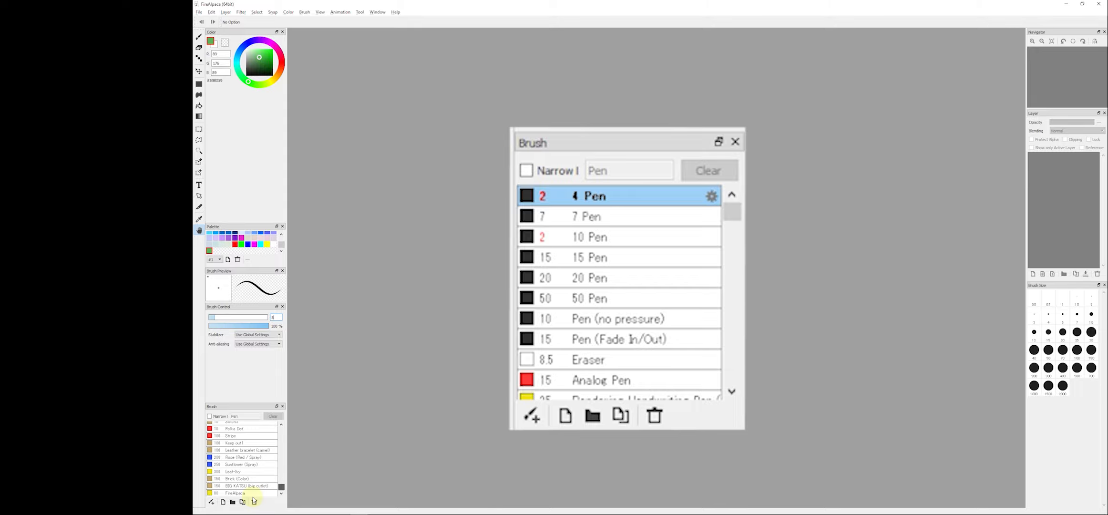
{"action": "scroll", "coordinate": [255, 474], "scroll_direction": "up", "scroll_amount": 10}
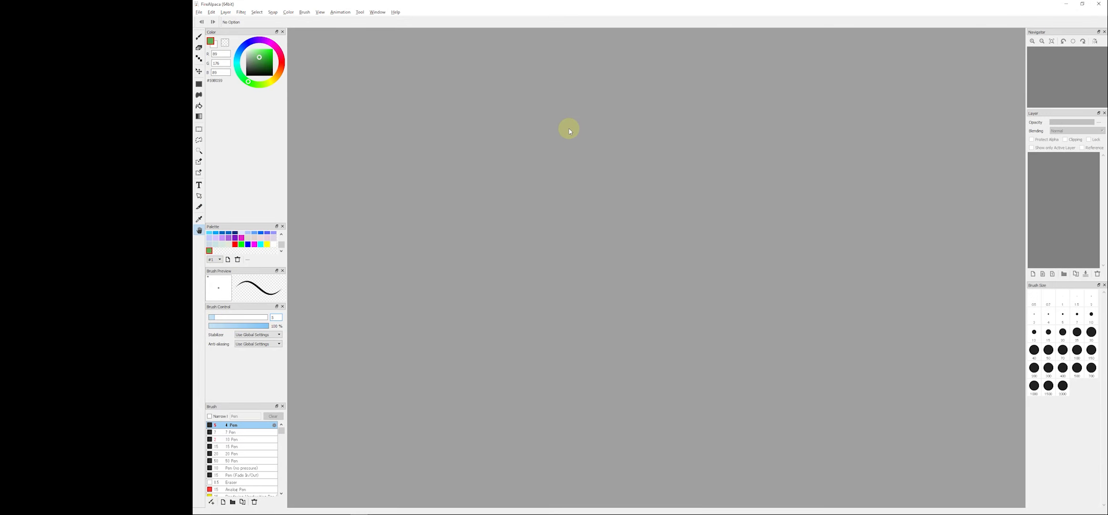
- Create a new canvas with the default settings
{"action": "key", "text": "ctrl+n"}
{"action": "key", "text": "Return"}
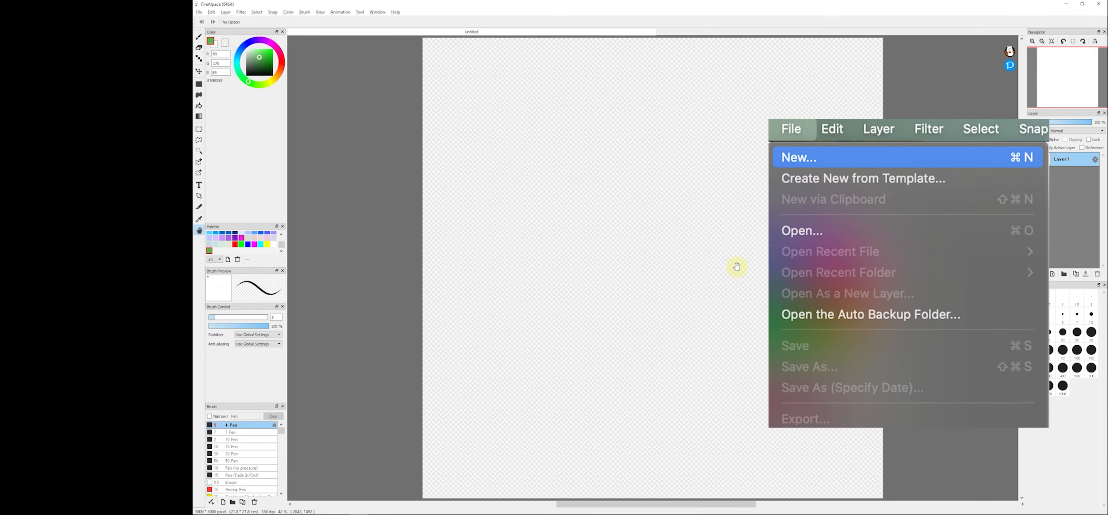
{"action": "left_click_drag", "start_coordinate": [499, 84], "coordinate": [474, 163]}
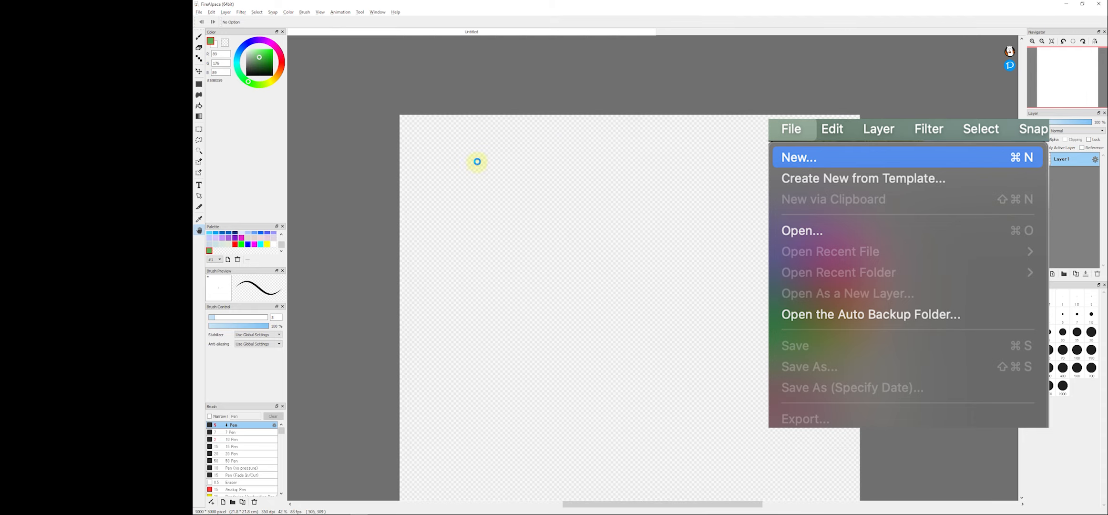
{"action": "scroll", "coordinate": [621, 164], "scroll_direction": "up", "scroll_amount": 2}
{"action": "scroll", "coordinate": [714, 181], "scroll_direction": "down", "scroll_amount": 1}
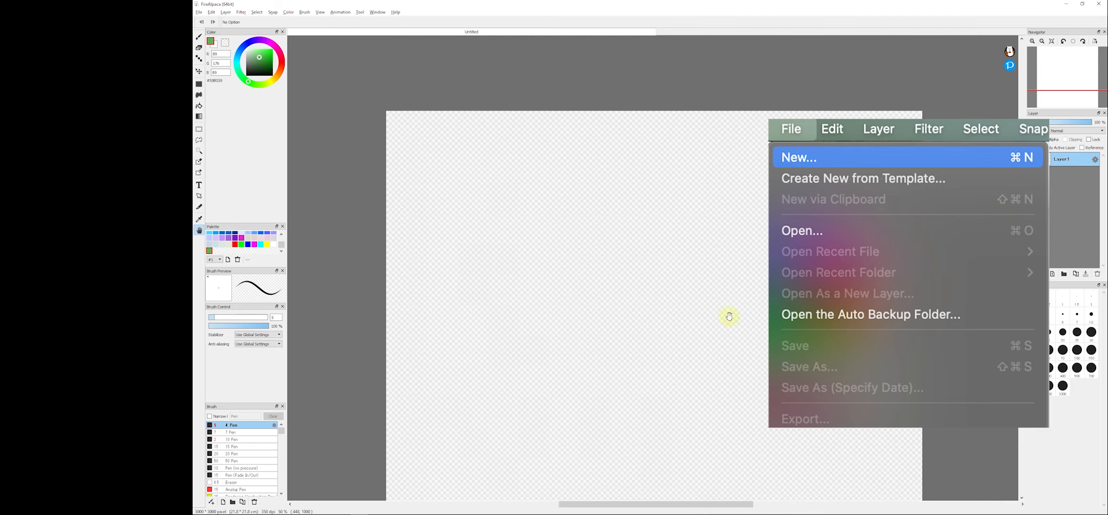
- Open the Create New Image, Image Size and Canvas Size dialogs to review their options without applying changes
{"action": "key", "text": "ctrl+n"}
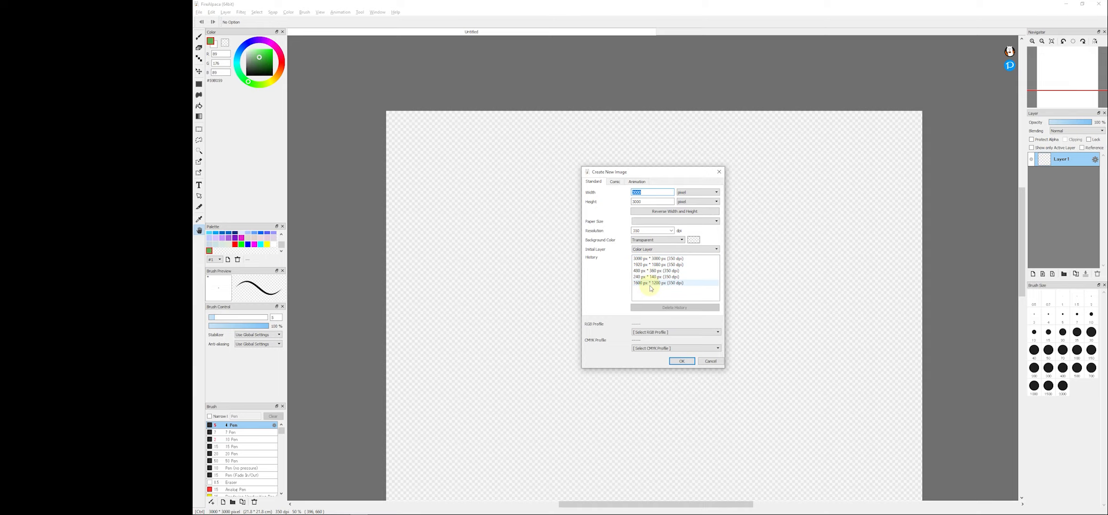
{"action": "left_click", "coordinate": [720, 363]}
{"action": "left_click", "coordinate": [212, 12]}
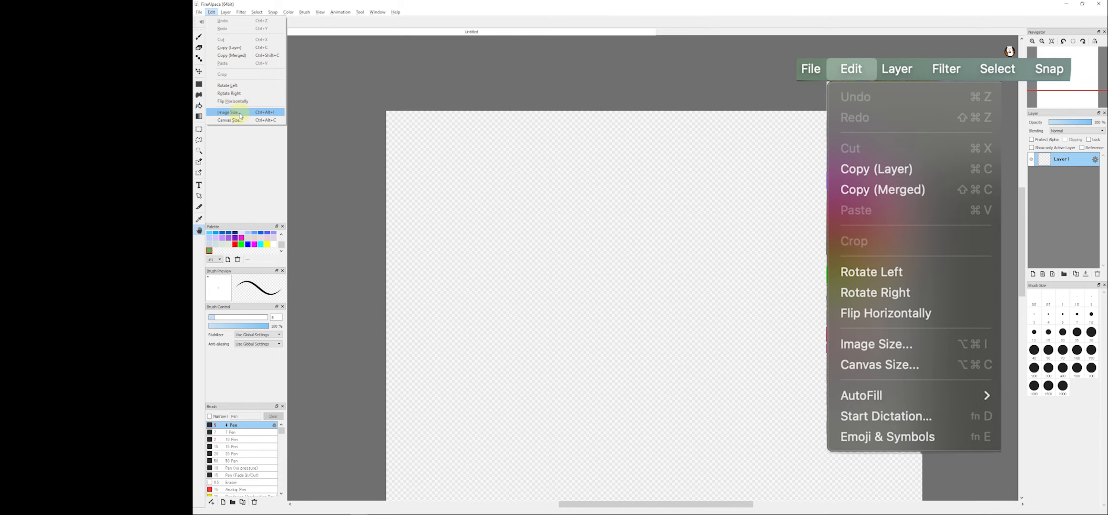
{"action": "left_click", "coordinate": [241, 115]}
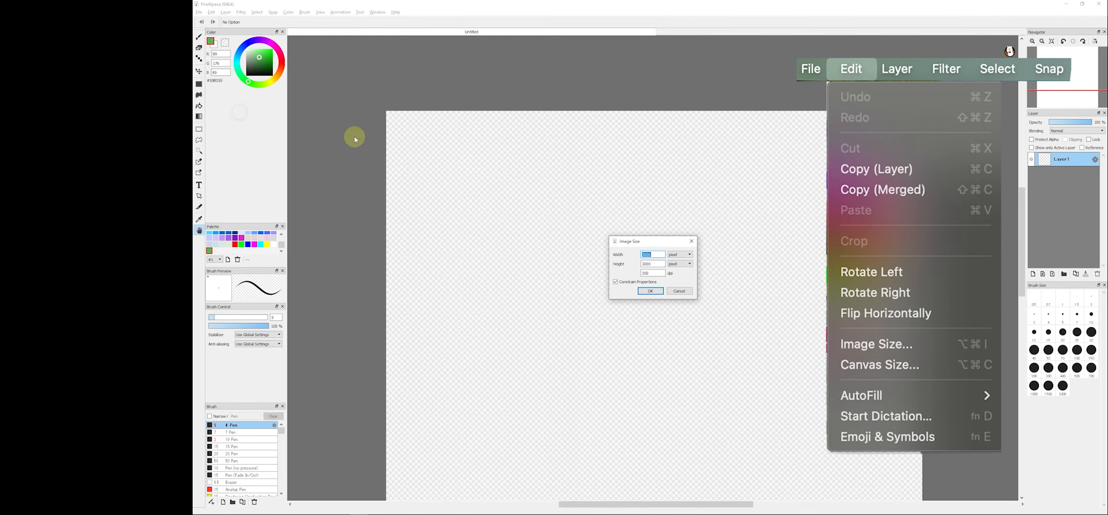
{"action": "left_click", "coordinate": [682, 295]}
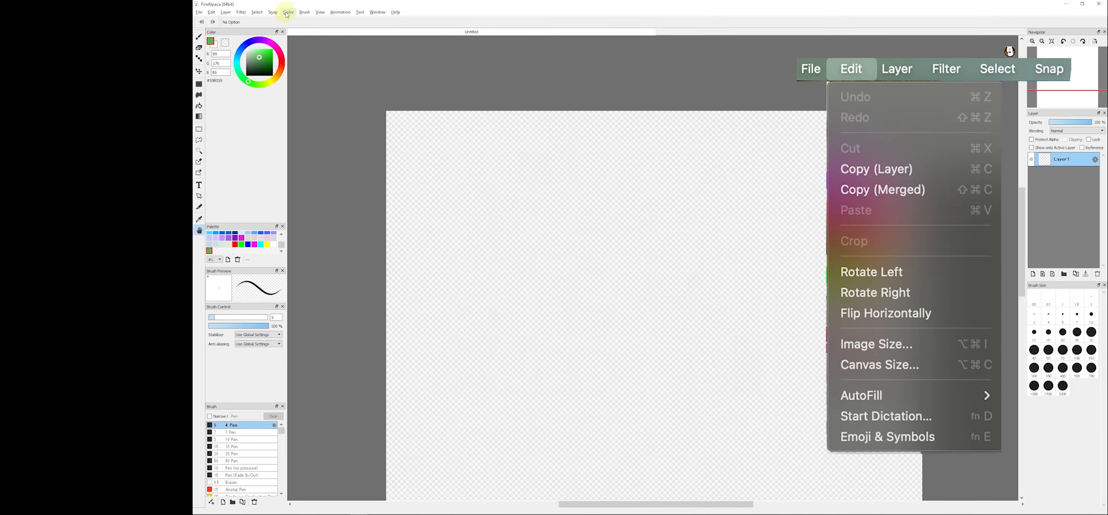
{"action": "left_click", "coordinate": [212, 12]}
{"action": "left_click", "coordinate": [241, 120]}
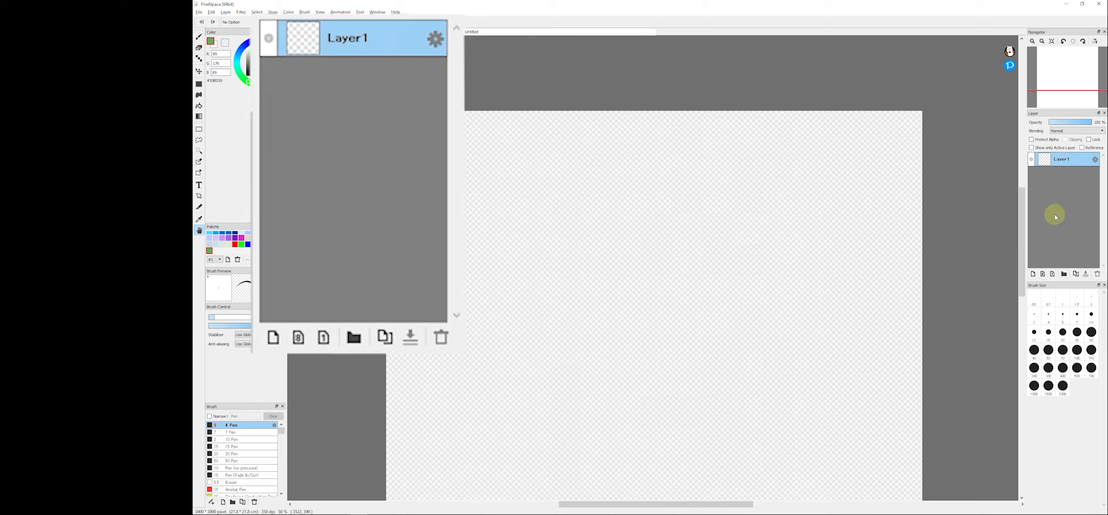
- Add a new layer and delete it again
{"action": "left_click", "coordinate": [1032, 274]}
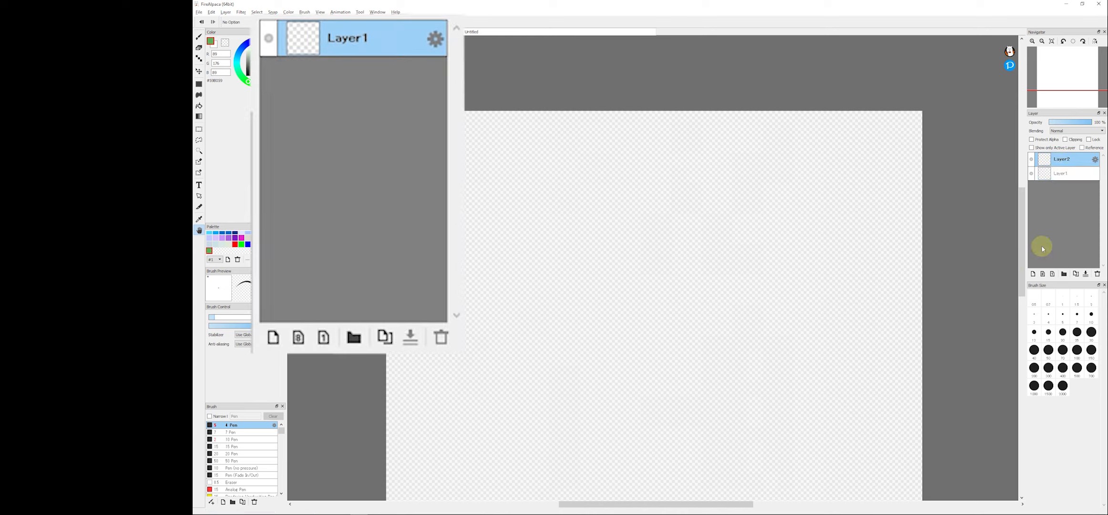
{"action": "left_click", "coordinate": [1097, 274]}
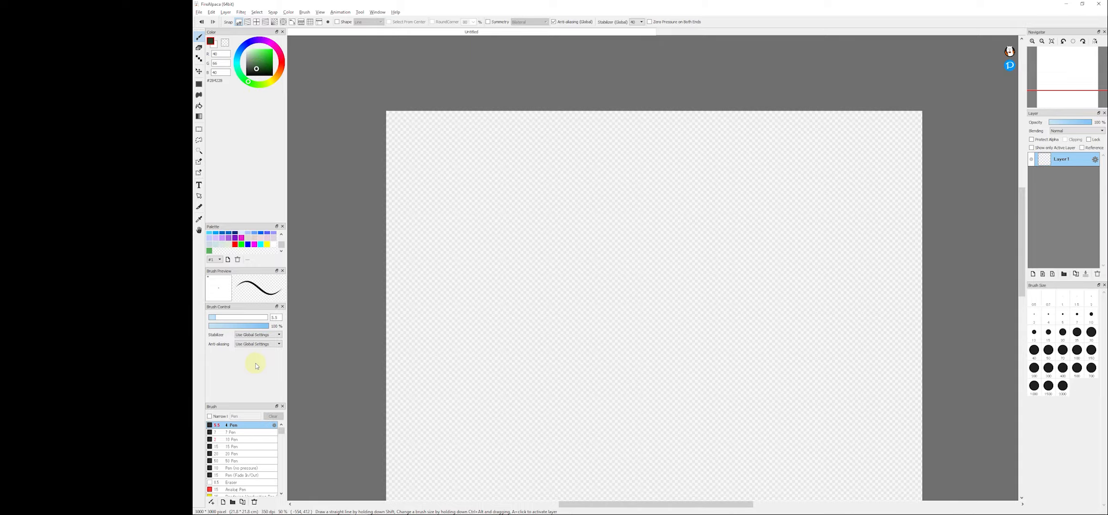
- Enlarge the brush and draw a smiley face with two thick eye strokes and a curved mouth
{"action": "key", "text": "bracketright"}
{"action": "key", "text": "bracketright"}
{"action": "key", "text": "bracketright"}
{"action": "key", "text": "bracketright"}
{"action": "scroll", "coordinate": [581, 236], "scroll_direction": "up", "scroll_amount": 3}
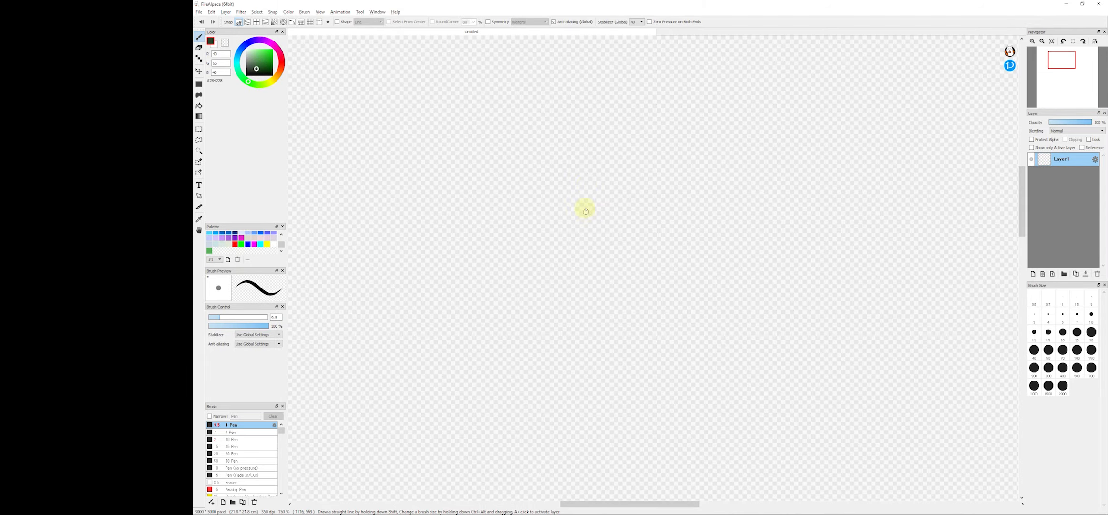
{"action": "left_click_drag", "start_coordinate": [582, 152], "coordinate": [590, 243]}
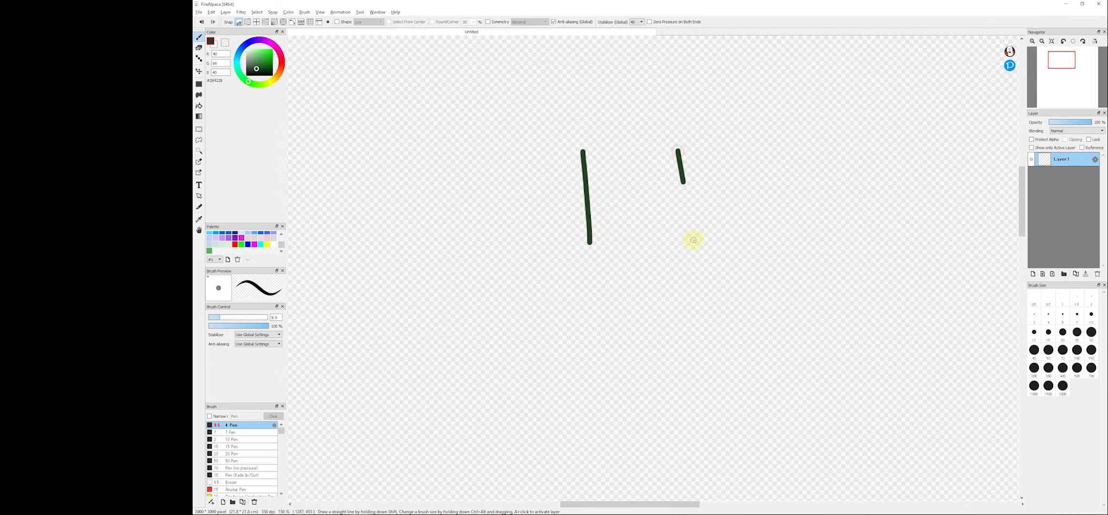
{"action": "left_click_drag", "start_coordinate": [693, 240], "coordinate": [694, 241]}
{"action": "mouse_move", "coordinate": [542, 277]}
{"action": "left_mouse_down"}
{"action": "mouse_move", "coordinate": [799, 281]}
{"action": "mouse_move", "coordinate": [766, 285]}
{"action": "mouse_move", "coordinate": [768, 324]}
{"action": "mouse_move", "coordinate": [717, 383]}
{"action": "mouse_move", "coordinate": [597, 365]}
{"action": "mouse_move", "coordinate": [553, 330]}
{"action": "mouse_move", "coordinate": [542, 279]}
{"action": "left_mouse_up"}
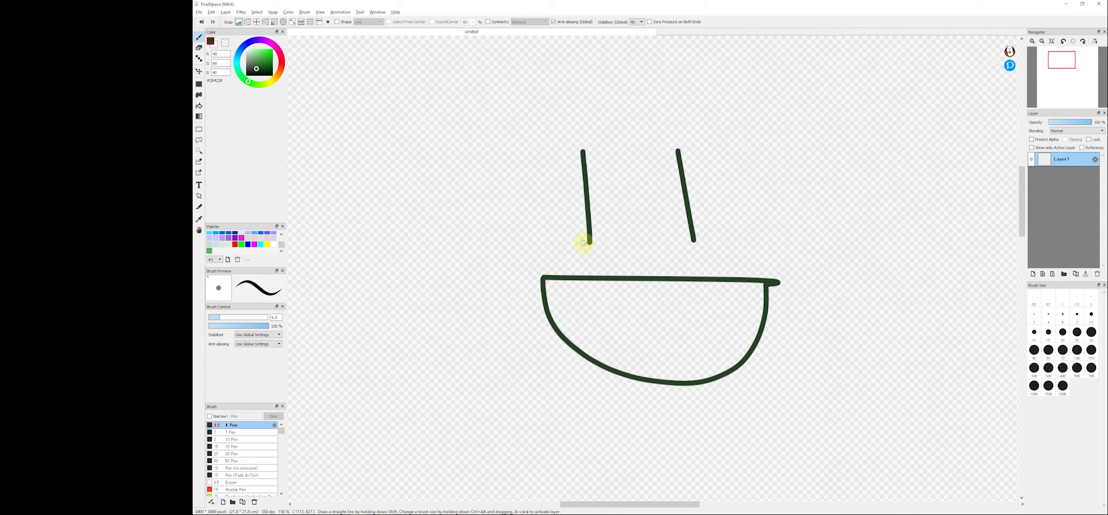
{"action": "mouse_move", "coordinate": [593, 209]}
{"action": "left_mouse_down"}
{"action": "mouse_move", "coordinate": [578, 154]}
{"action": "mouse_move", "coordinate": [586, 244]}
{"action": "mouse_move", "coordinate": [578, 149]}
{"action": "mouse_move", "coordinate": [590, 209]}
{"action": "left_mouse_up"}
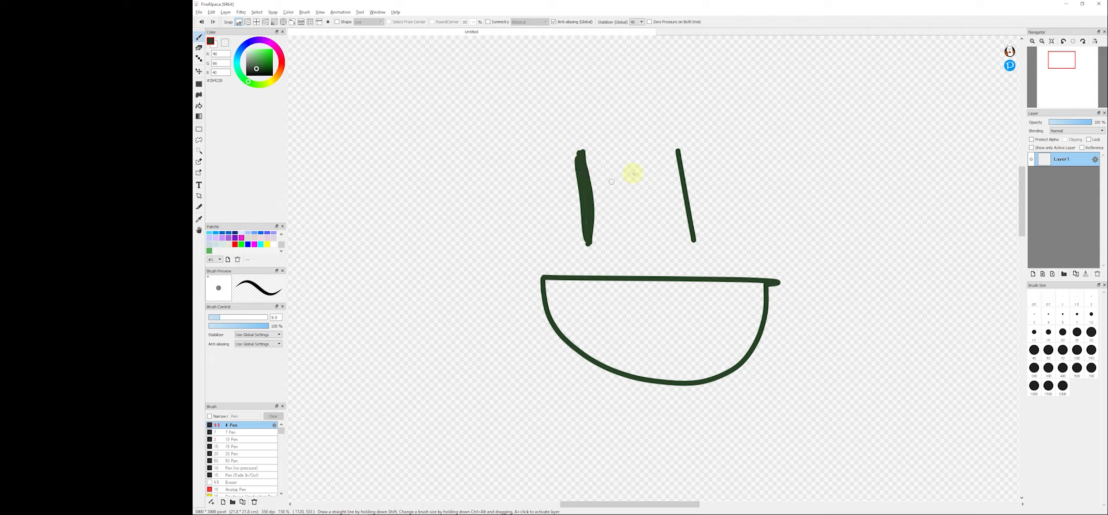
{"action": "mouse_move", "coordinate": [680, 182]}
{"action": "left_mouse_down"}
{"action": "mouse_move", "coordinate": [695, 249]}
{"action": "mouse_move", "coordinate": [679, 152]}
{"action": "mouse_move", "coordinate": [691, 228]}
{"action": "left_mouse_up"}
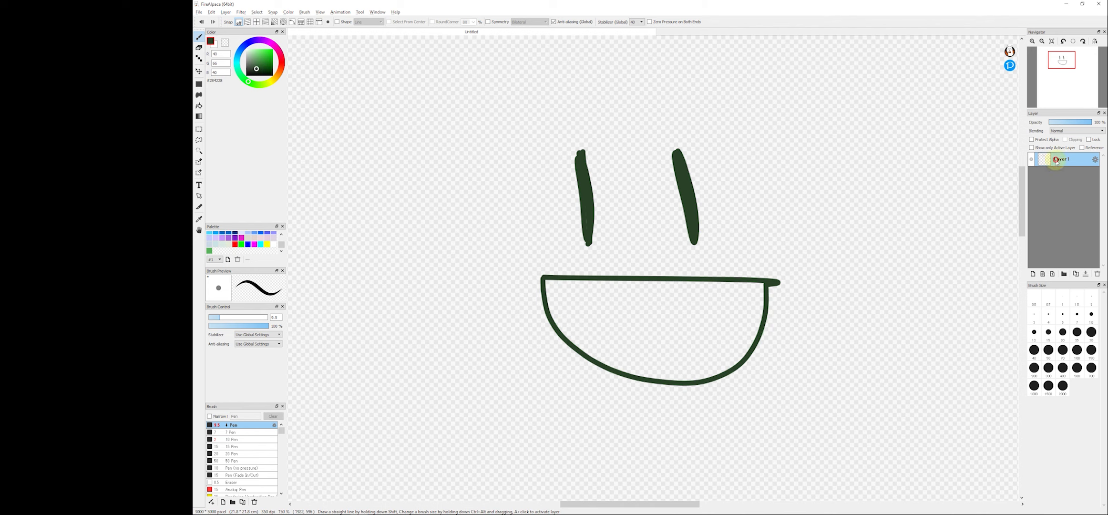
- Duplicate the face layer and move the copy to the left of the original face
{"action": "left_click", "coordinate": [1075, 274]}
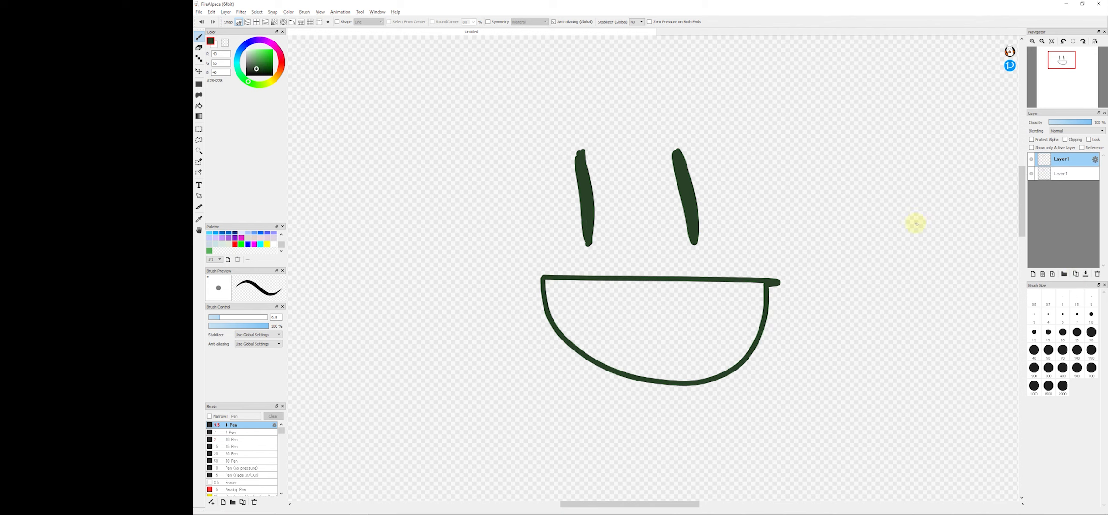
{"action": "key", "text": "v"}
{"action": "left_click_drag", "start_coordinate": [658, 231], "coordinate": [445, 193]}
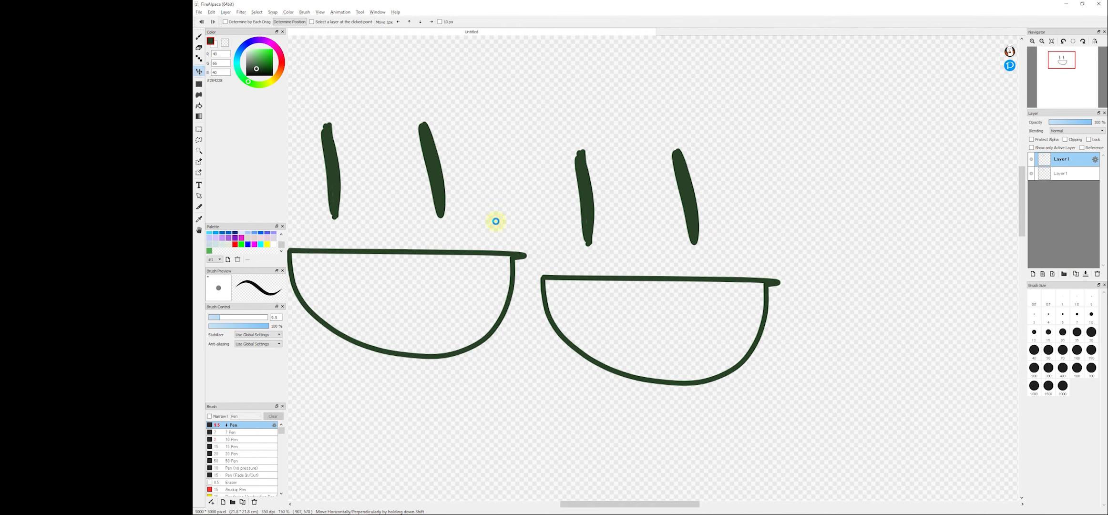
{"action": "scroll", "coordinate": [602, 197], "scroll_direction": "down", "scroll_amount": 3}
{"action": "scroll", "coordinate": [473, 219], "scroll_direction": "up", "scroll_amount": 2}
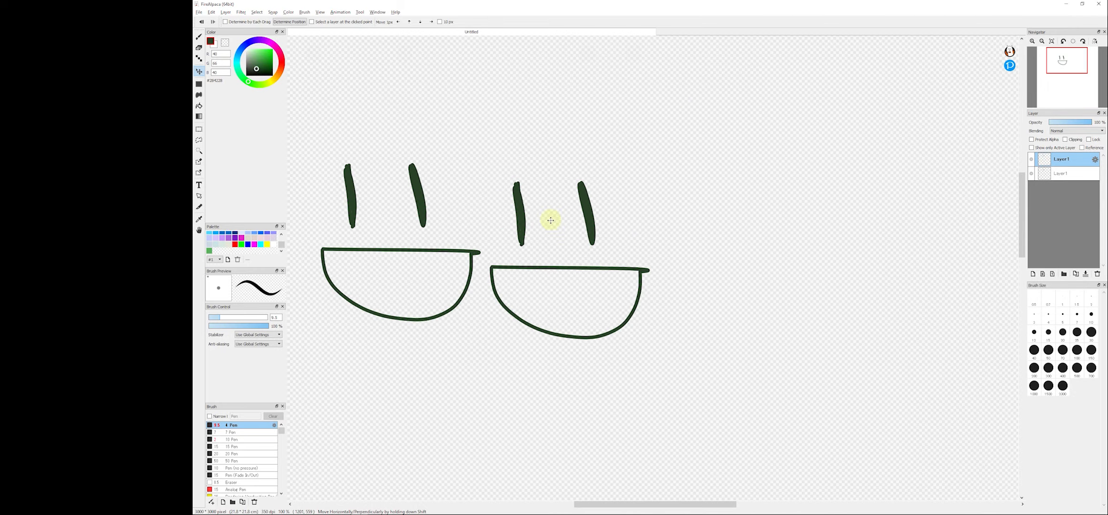
- Delete the original face layer and move the remaining face to the middle of the canvas
{"action": "left_click", "coordinate": [1067, 178]}
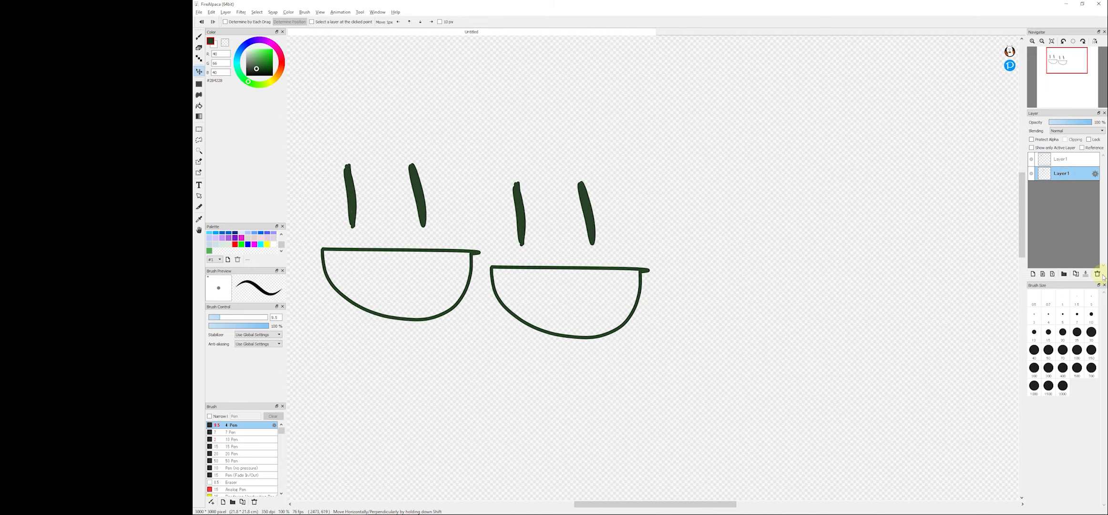
{"action": "left_click", "coordinate": [1097, 274]}
{"action": "left_click_drag", "start_coordinate": [399, 219], "coordinate": [601, 225]}
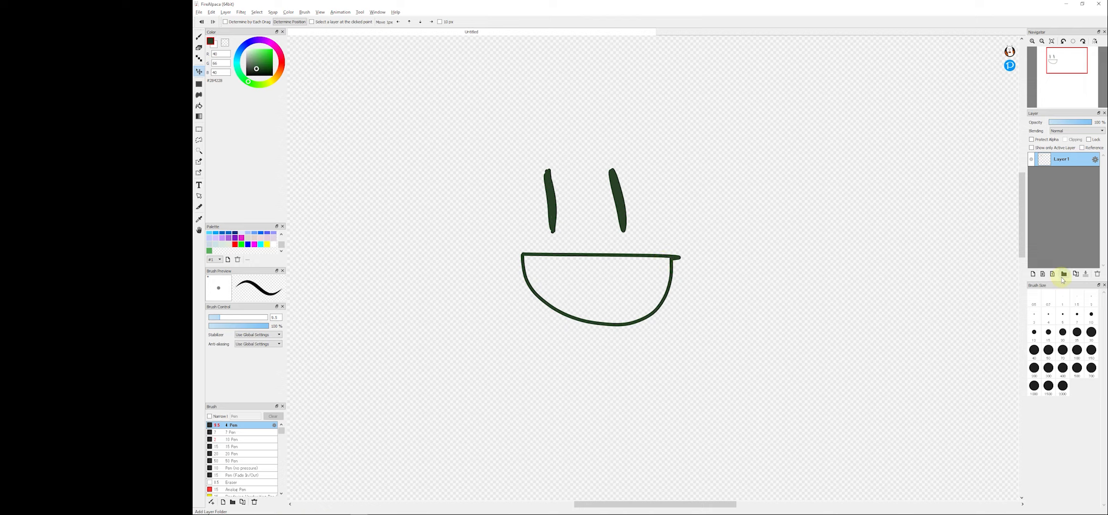
- Duplicate the face layer and move the copy to the right of the original face
{"action": "left_click", "coordinate": [1076, 274]}
{"action": "left_click_drag", "start_coordinate": [656, 225], "coordinate": [847, 226]}
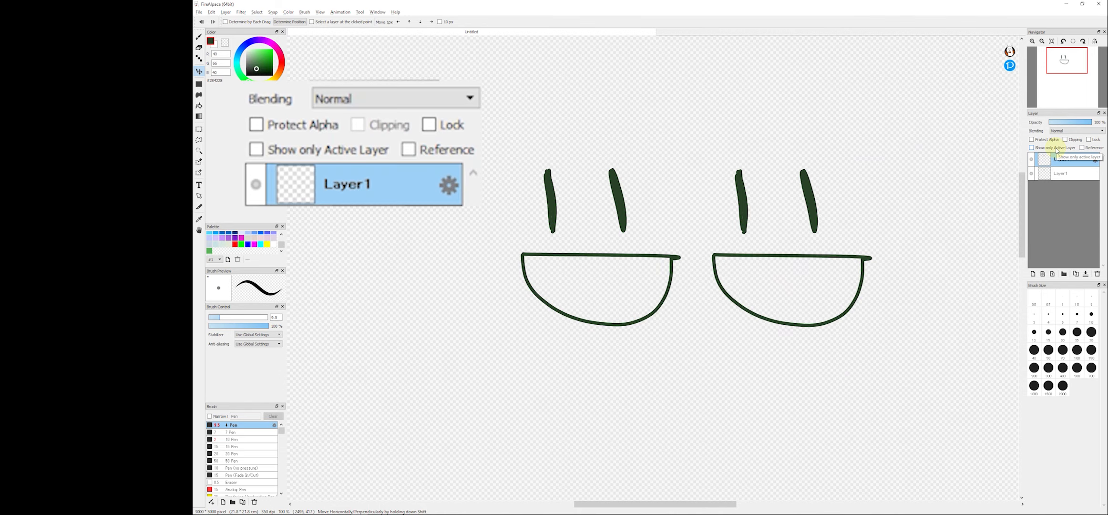
- Turn on Show only Active Layer and switch between the two face layers to compare them
{"action": "left_click", "coordinate": [1056, 148]}
{"action": "left_click", "coordinate": [1057, 175]}
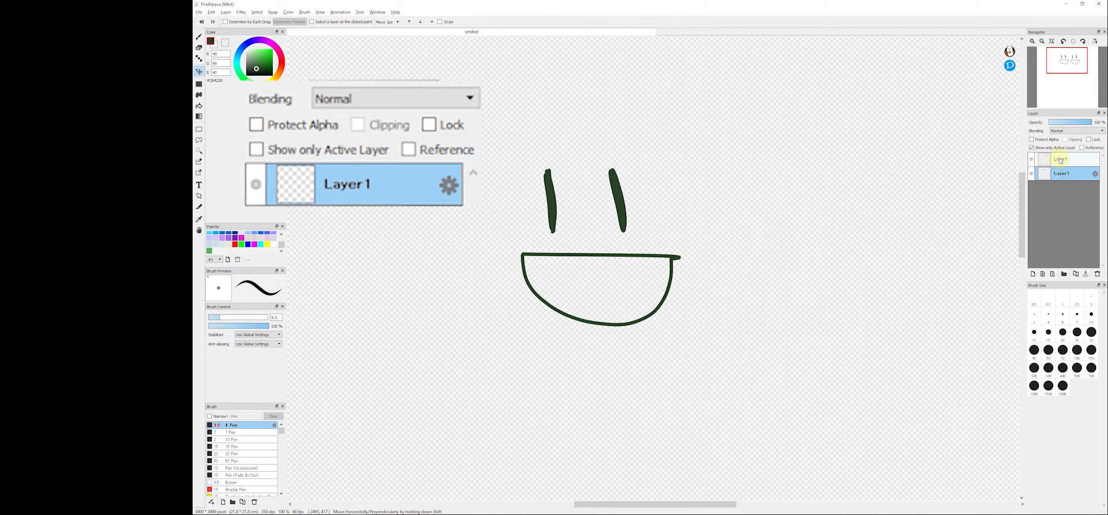
{"action": "left_click", "coordinate": [1060, 159]}
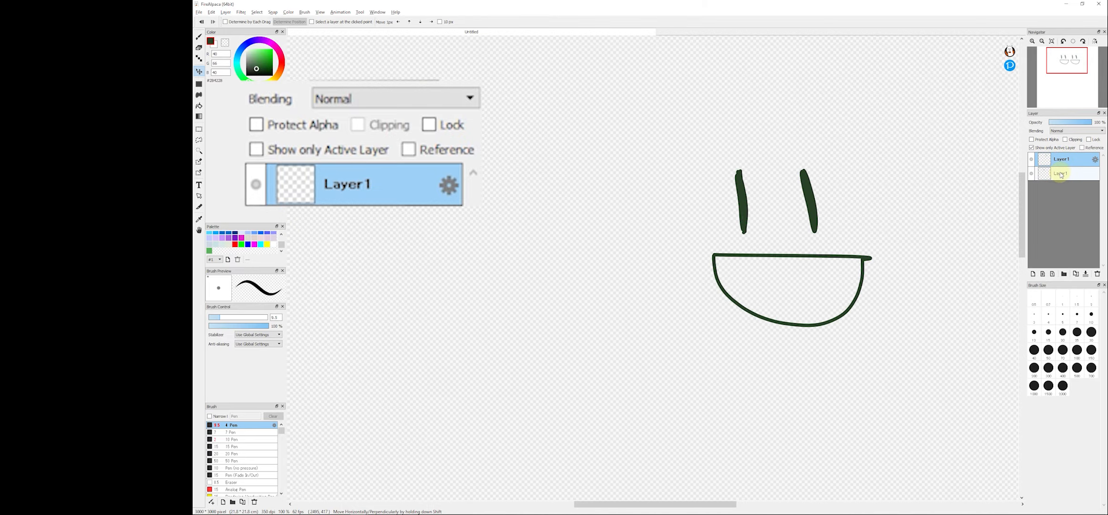
{"action": "left_click", "coordinate": [1060, 174]}
{"action": "left_click", "coordinate": [1061, 161]}
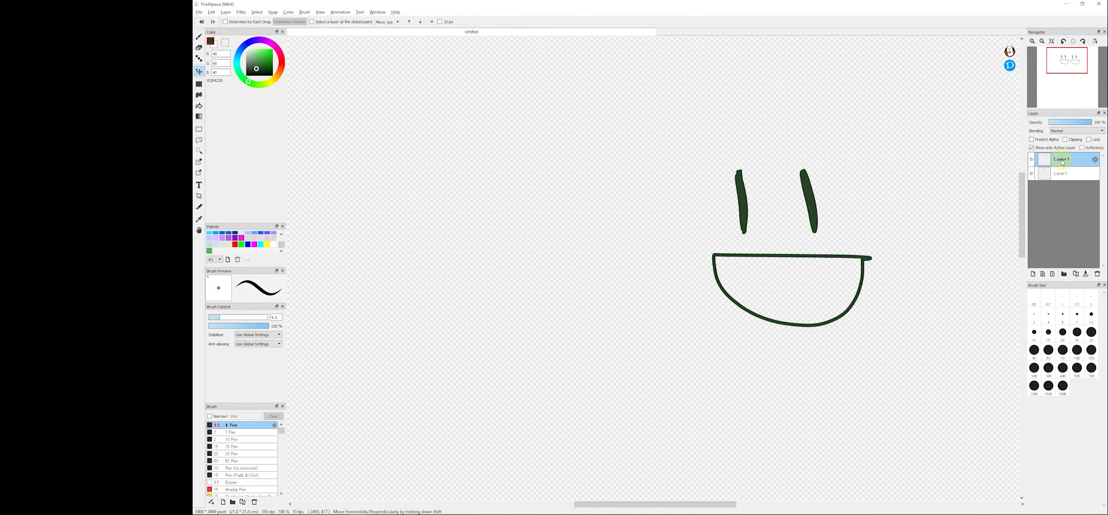
{"action": "left_click", "coordinate": [1060, 174]}
{"action": "left_click", "coordinate": [1062, 161]}
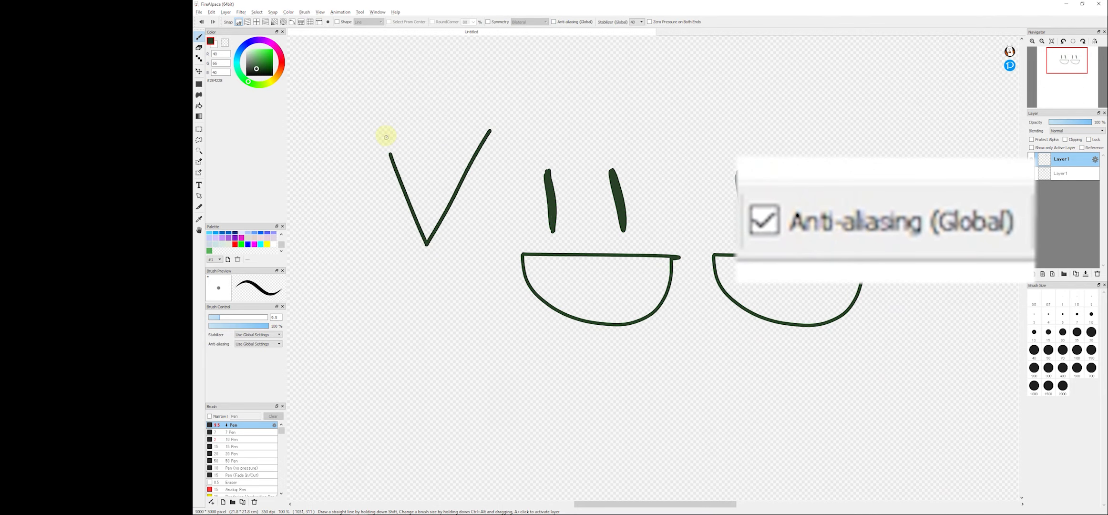
- Close the triangle outline with a top edge in the canvas's upper left
{"action": "left_click_drag", "start_coordinate": [388, 127], "coordinate": [494, 129]}
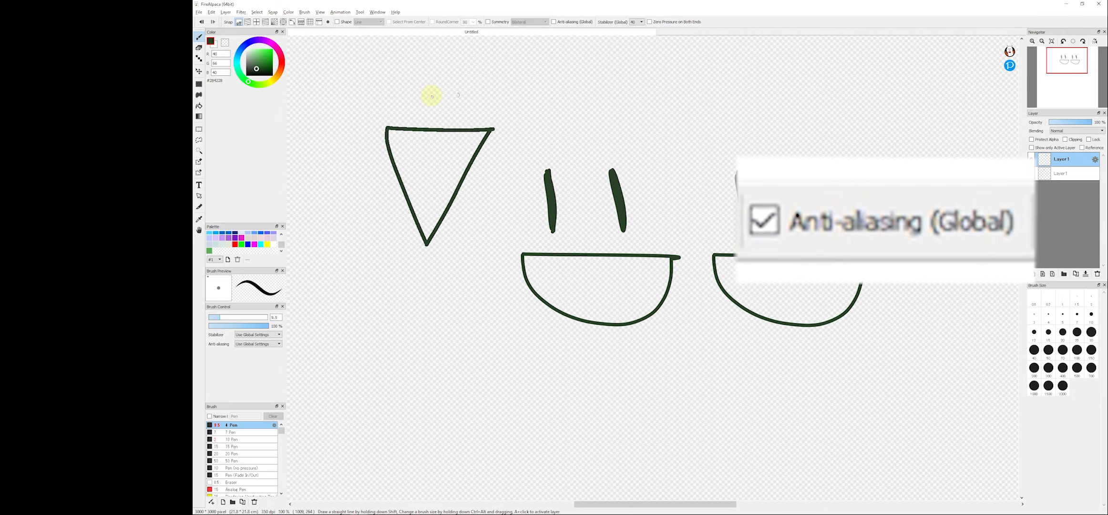
- Set the stabilizer to 0, scribble a loose test stroke above the faces, and raise the stabilizer to 40
{"action": "left_click", "coordinate": [640, 22]}
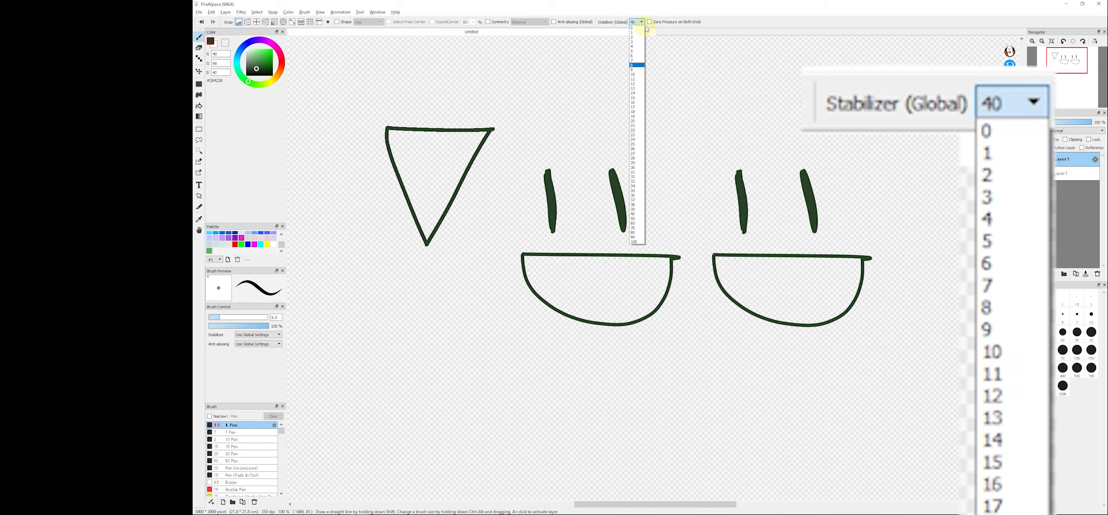
{"action": "left_click", "coordinate": [636, 30]}
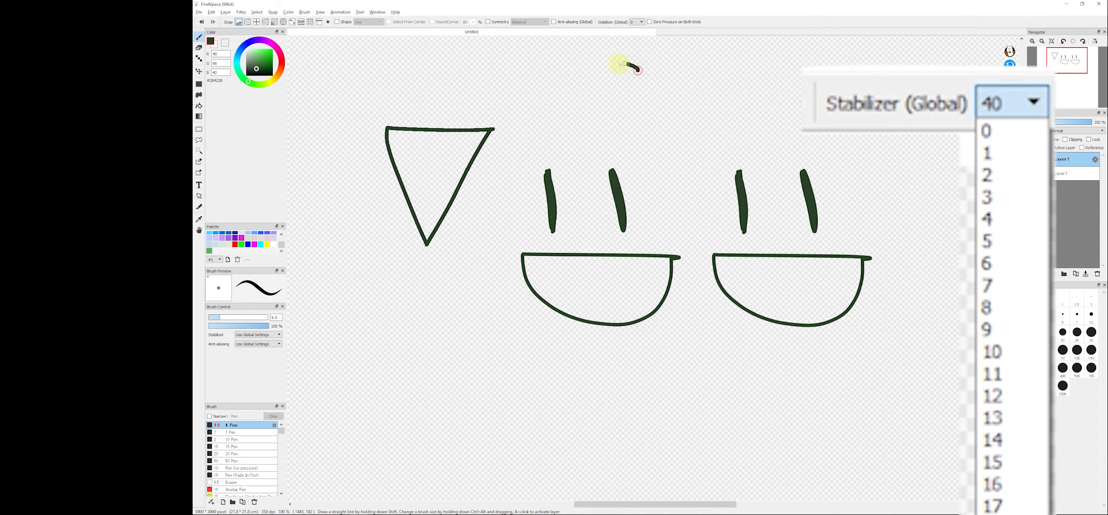
{"action": "mouse_move", "coordinate": [709, 150]}
{"action": "left_mouse_down"}
{"action": "mouse_move", "coordinate": [641, 112]}
{"action": "mouse_move", "coordinate": [608, 140]}
{"action": "left_mouse_up"}
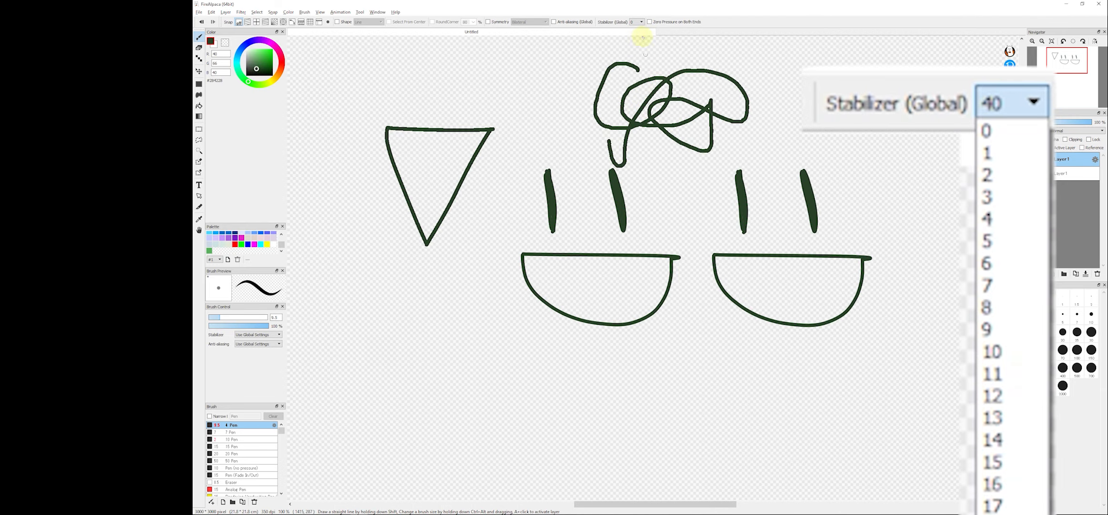
{"action": "left_click", "coordinate": [633, 24]}
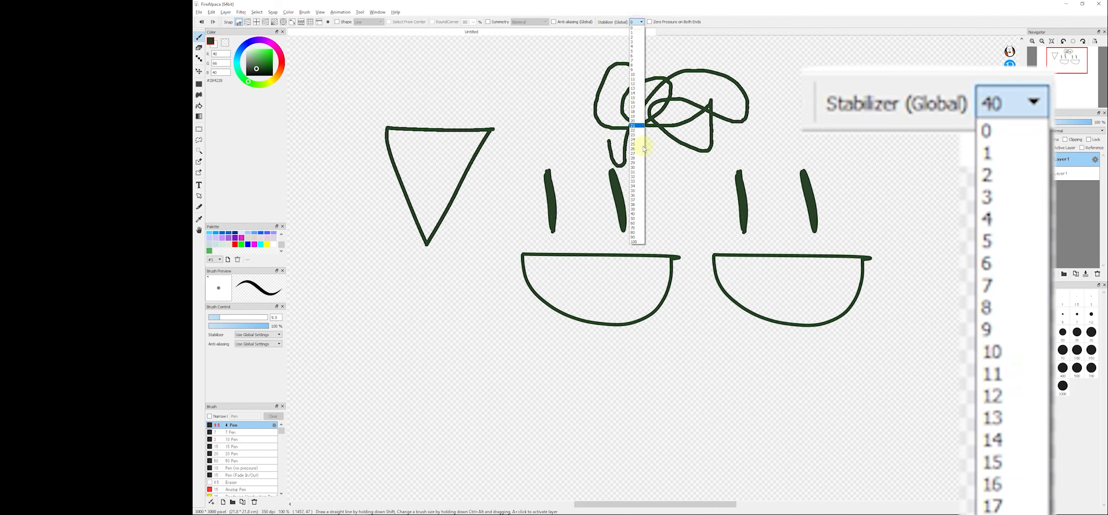
{"action": "left_click", "coordinate": [637, 213]}
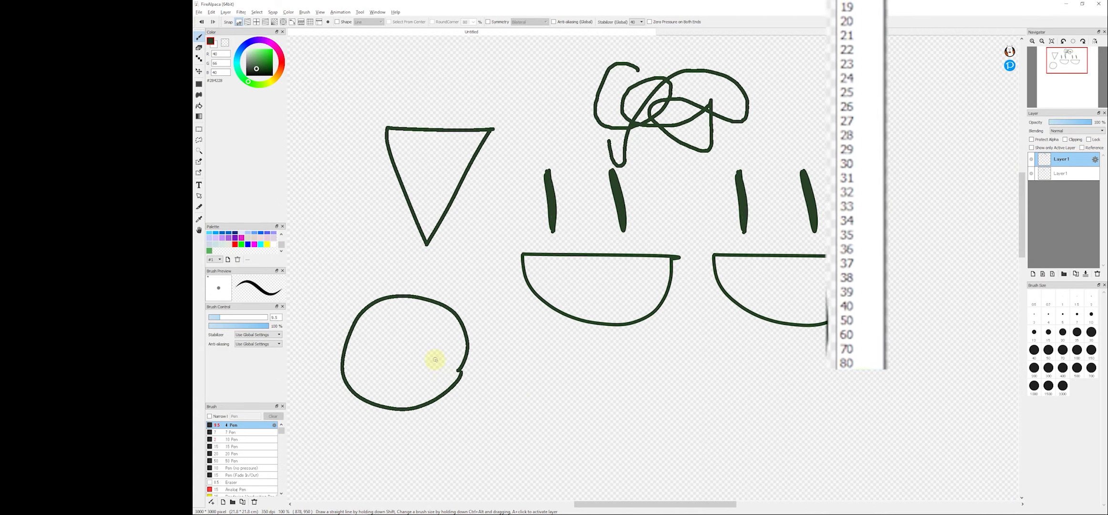
- Turn on Symmetry and open its mode list to review the options
{"action": "left_click", "coordinate": [488, 22]}
{"action": "scroll", "coordinate": [502, 153], "scroll_direction": "down", "scroll_amount": 3}
{"action": "left_click", "coordinate": [527, 22]}
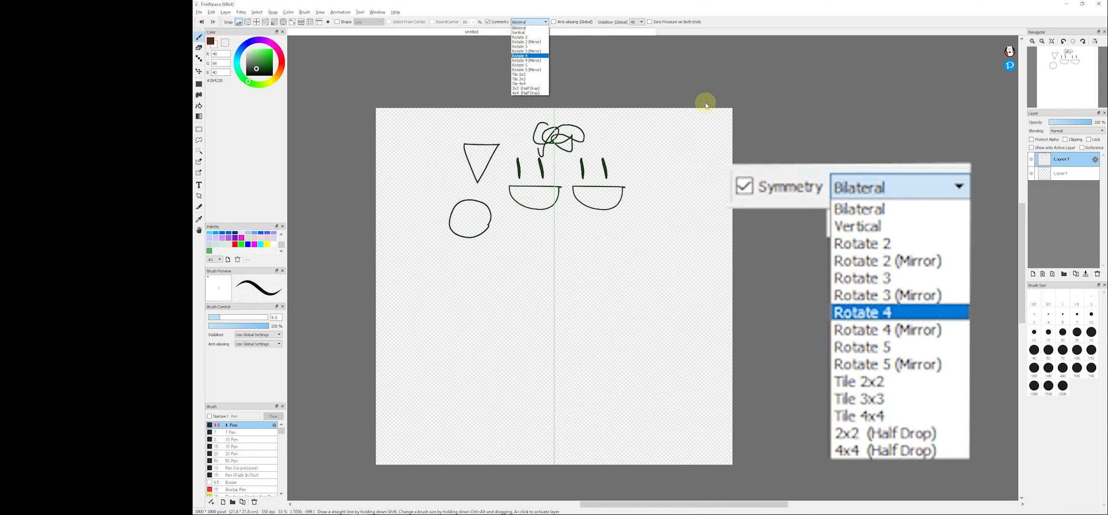
{"action": "key", "text": "Escape"}
- Delete the second face layer, add a new layer and clear the remaining layer's drawing
{"action": "left_click", "coordinate": [1096, 273]}
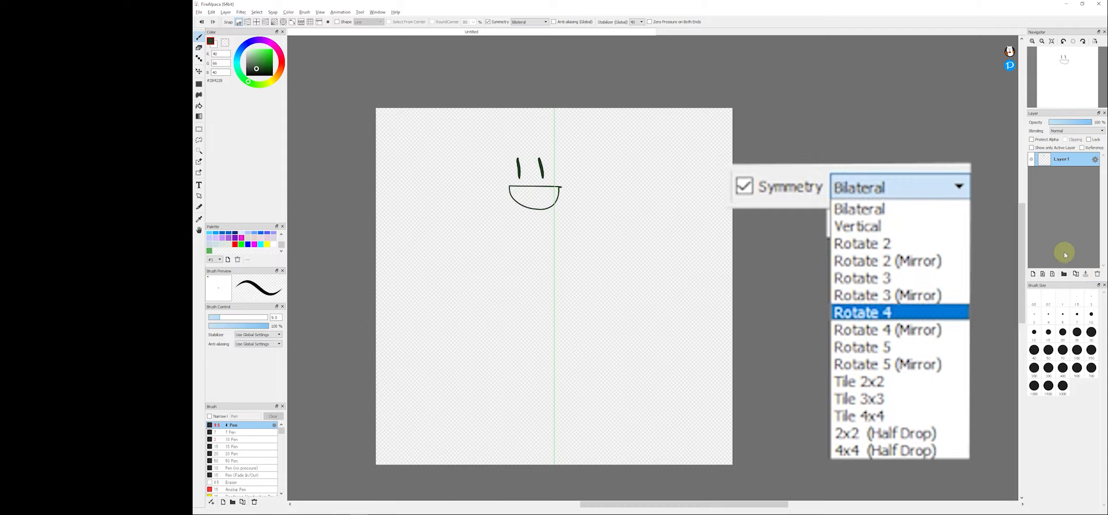
{"action": "key", "text": "Insert"}
{"action": "key", "text": "Delete"}
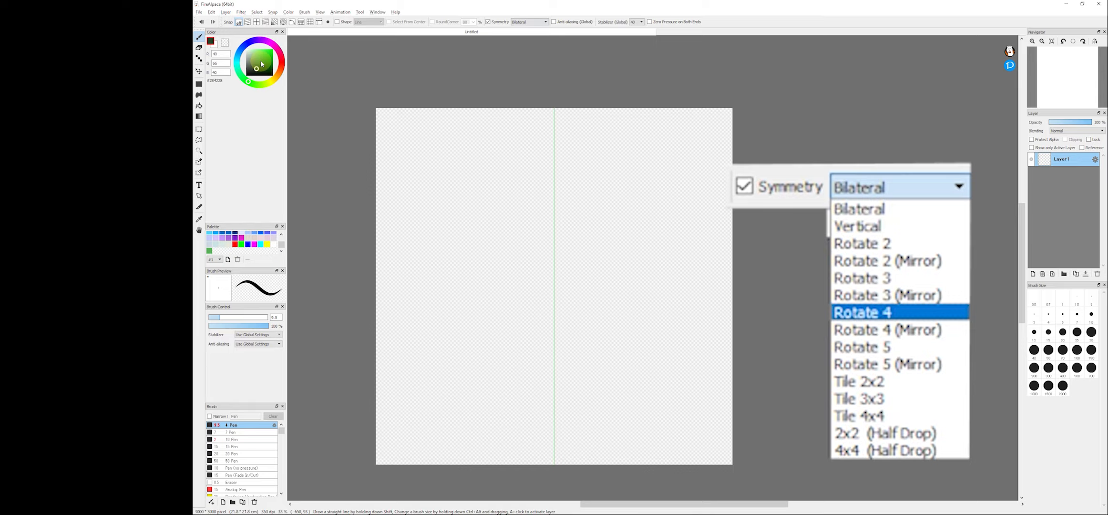
- Pick a dark red colour, enlarge the brush, and draw a mirrored arch across the canvas
{"action": "left_click", "coordinate": [285, 62]}
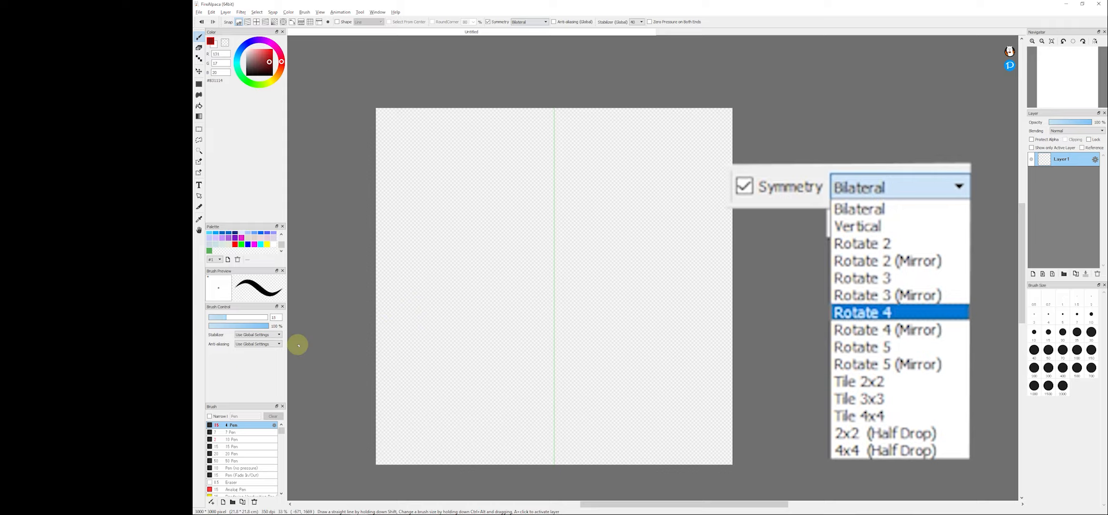
{"action": "left_click", "coordinate": [247, 317]}
{"action": "mouse_move", "coordinate": [266, 319]}
{"action": "left_mouse_down"}
{"action": "mouse_move", "coordinate": [409, 342]}
{"action": "mouse_move", "coordinate": [404, 276]}
{"action": "mouse_move", "coordinate": [430, 195]}
{"action": "mouse_move", "coordinate": [483, 161]}
{"action": "mouse_move", "coordinate": [557, 143]}
{"action": "left_mouse_up"}
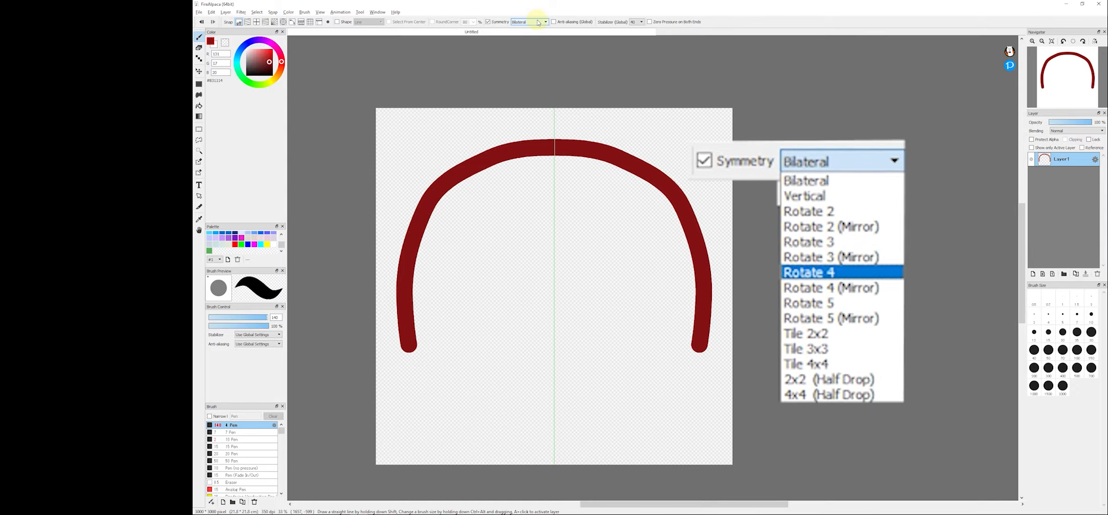
- Switch the symmetry mode to Rotate 2 and draw a spiralling stroke toward the centre
{"action": "left_click", "coordinate": [538, 22]}
{"action": "left_click", "coordinate": [535, 38]}
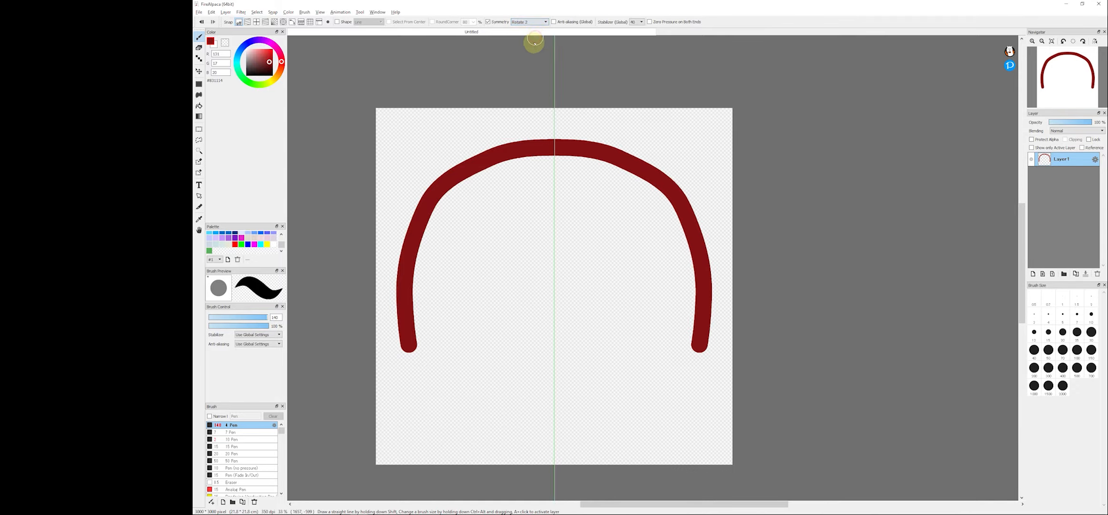
{"action": "mouse_move", "coordinate": [453, 289]}
{"action": "left_mouse_down"}
{"action": "mouse_move", "coordinate": [489, 381]}
{"action": "mouse_move", "coordinate": [571, 351]}
{"action": "mouse_move", "coordinate": [614, 302]}
{"action": "mouse_move", "coordinate": [609, 267]}
{"action": "mouse_move", "coordinate": [592, 255]}
{"action": "mouse_move", "coordinate": [564, 256]}
{"action": "mouse_move", "coordinate": [553, 301]}
{"action": "left_mouse_up"}
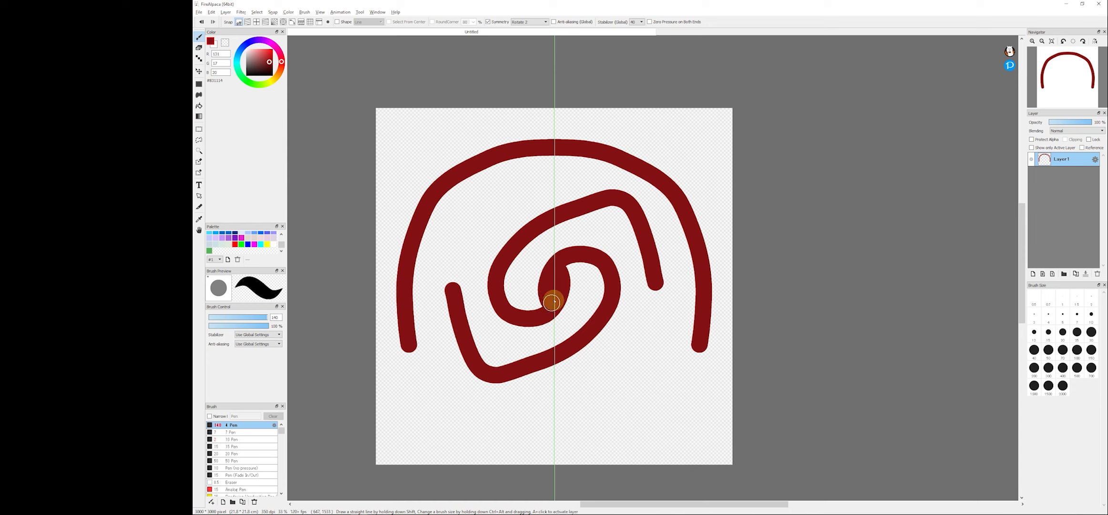
- Clear the canvas, test another Rotate 2 stroke, and clear it again
{"action": "key", "text": "Delete"}
{"action": "mouse_move", "coordinate": [436, 247]}
{"action": "left_mouse_down"}
{"action": "mouse_move", "coordinate": [404, 290]}
{"action": "mouse_move", "coordinate": [410, 385]}
{"action": "mouse_move", "coordinate": [484, 434]}
{"action": "mouse_move", "coordinate": [573, 433]}
{"action": "mouse_move", "coordinate": [627, 365]}
{"action": "mouse_move", "coordinate": [647, 282]}
{"action": "mouse_move", "coordinate": [627, 221]}
{"action": "mouse_move", "coordinate": [574, 205]}
{"action": "mouse_move", "coordinate": [522, 231]}
{"action": "mouse_move", "coordinate": [508, 298]}
{"action": "mouse_move", "coordinate": [544, 317]}
{"action": "mouse_move", "coordinate": [534, 318]}
{"action": "mouse_move", "coordinate": [565, 275]}
{"action": "left_mouse_up"}
{"action": "key", "text": "Delete"}
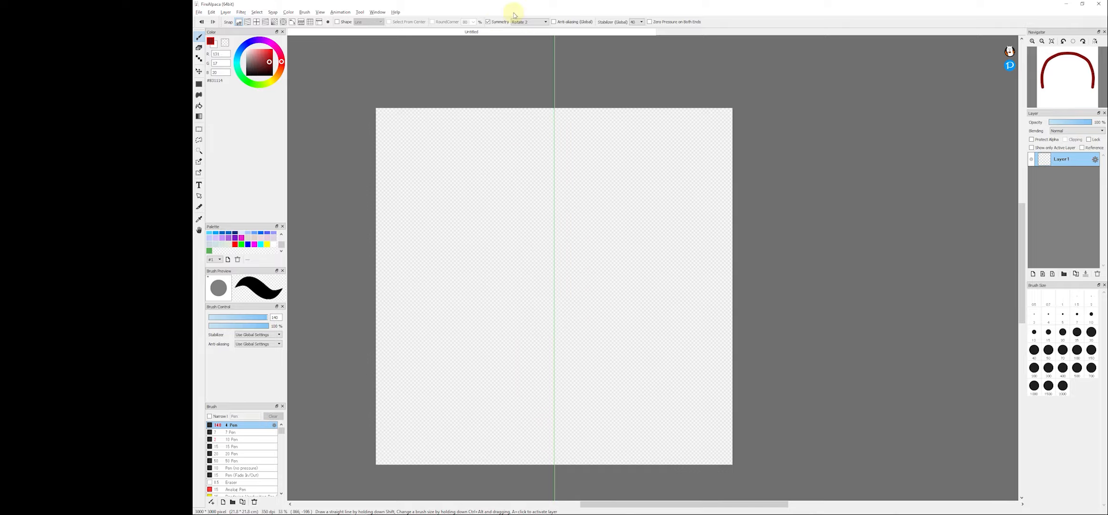
- Switch the symmetry mode to Tile 2x2 and draw a spiral that repeats across the tiles
{"action": "left_click", "coordinate": [528, 22]}
{"action": "left_click", "coordinate": [532, 78]}
{"action": "mouse_move", "coordinate": [425, 196]}
{"action": "left_mouse_down"}
{"action": "mouse_move", "coordinate": [537, 180]}
{"action": "mouse_move", "coordinate": [475, 307]}
{"action": "mouse_move", "coordinate": [485, 211]}
{"action": "mouse_move", "coordinate": [482, 264]}
{"action": "mouse_move", "coordinate": [479, 251]}
{"action": "left_mouse_up"}
{"action": "left_click_drag", "start_coordinate": [481, 300], "coordinate": [481, 301]}
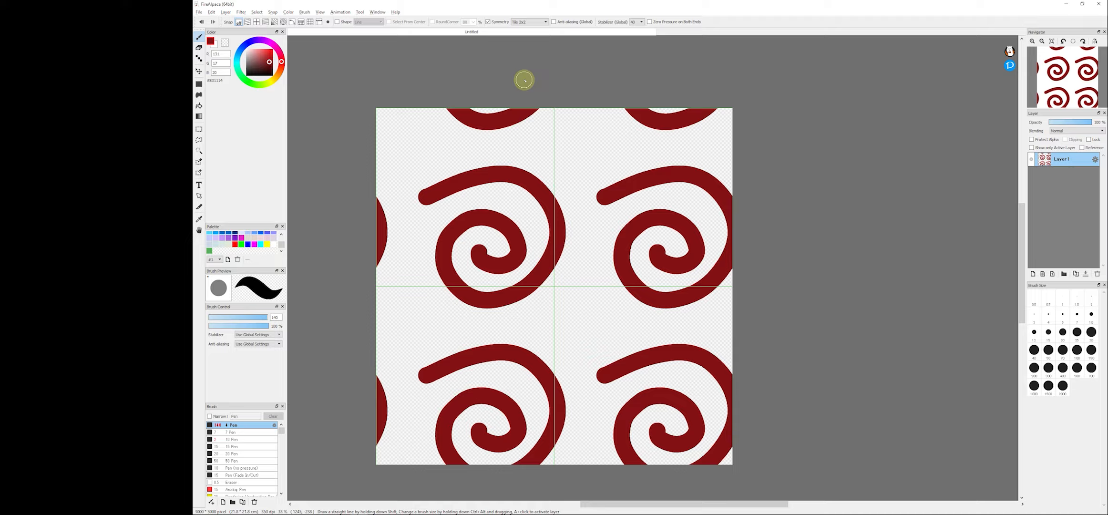
- Switch the symmetry mode to Tile 4x4 and clear the canvas
{"action": "left_click", "coordinate": [524, 22]}
{"action": "left_click", "coordinate": [526, 83]}
{"action": "key", "text": "Delete"}
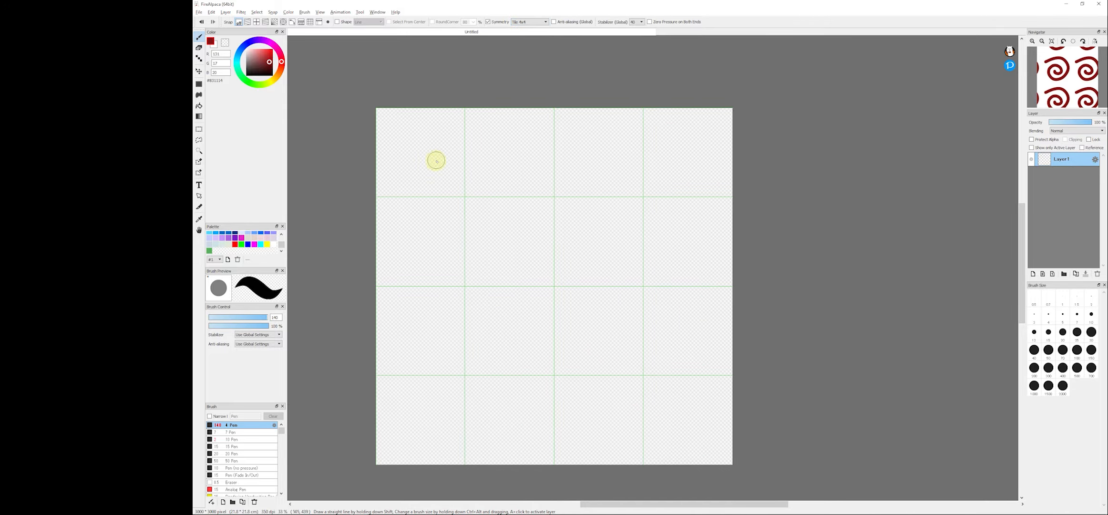
- Test a small Tile 4x4 stroke, clear it, and turn off Symmetry
{"action": "mouse_move", "coordinate": [429, 139]}
{"action": "left_mouse_down"}
{"action": "mouse_move", "coordinate": [391, 159]}
{"action": "mouse_move", "coordinate": [425, 192]}
{"action": "mouse_move", "coordinate": [450, 160]}
{"action": "left_mouse_up"}
{"action": "key", "text": "Delete"}
{"action": "left_click", "coordinate": [488, 22]}
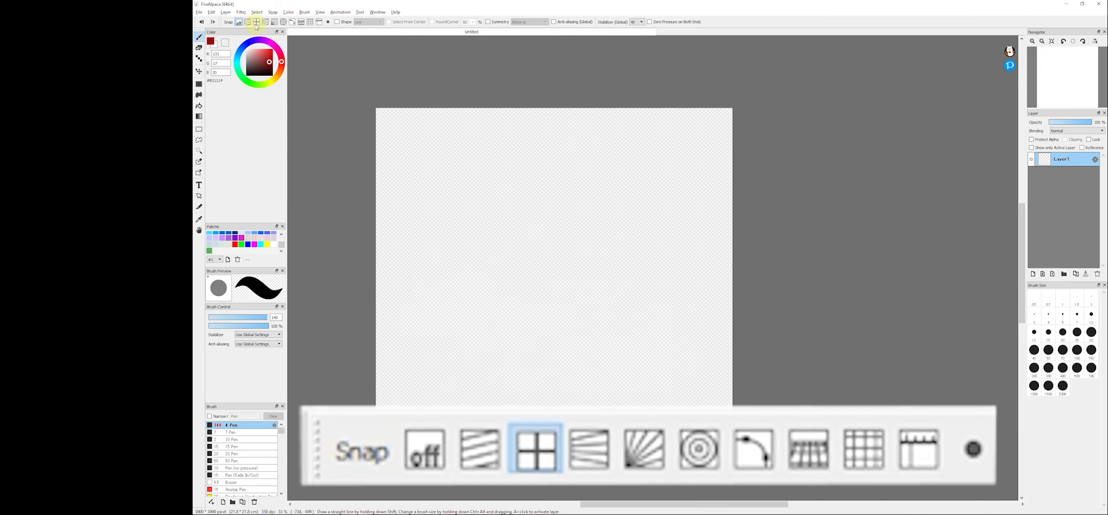
- Turn on grid snapping and draw three horizontal and three vertical red bars across the canvas
{"action": "left_click", "coordinate": [256, 22]}
{"action": "mouse_move", "coordinate": [450, 186]}
{"action": "left_mouse_down"}
{"action": "mouse_move", "coordinate": [490, 322]}
{"action": "mouse_move", "coordinate": [599, 325]}
{"action": "mouse_move", "coordinate": [717, 287]}
{"action": "mouse_move", "coordinate": [481, 255]}
{"action": "mouse_move", "coordinate": [329, 180]}
{"action": "left_mouse_up"}
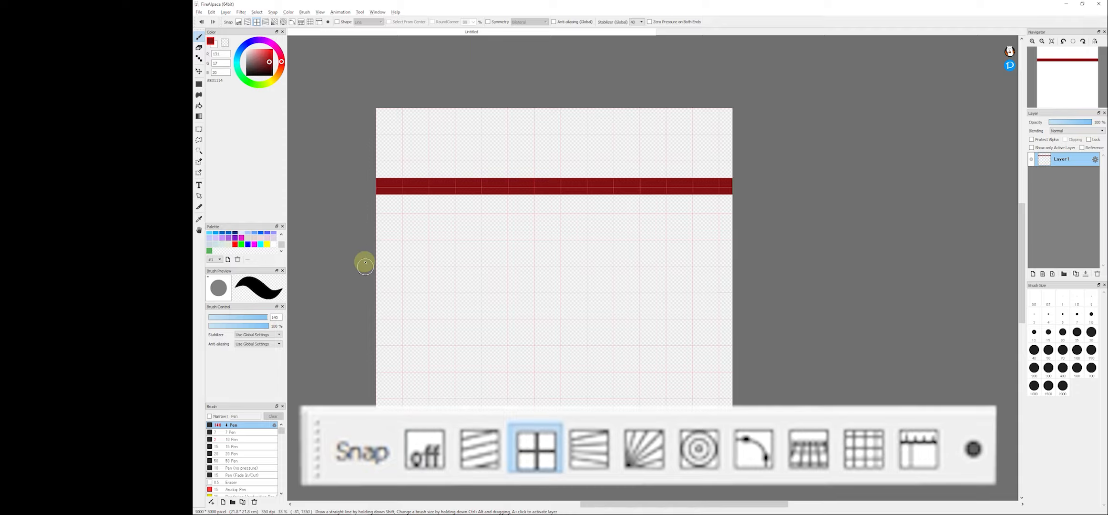
{"action": "mouse_move", "coordinate": [366, 236]}
{"action": "left_mouse_down"}
{"action": "mouse_move", "coordinate": [621, 257]}
{"action": "mouse_move", "coordinate": [755, 236]}
{"action": "left_mouse_up"}
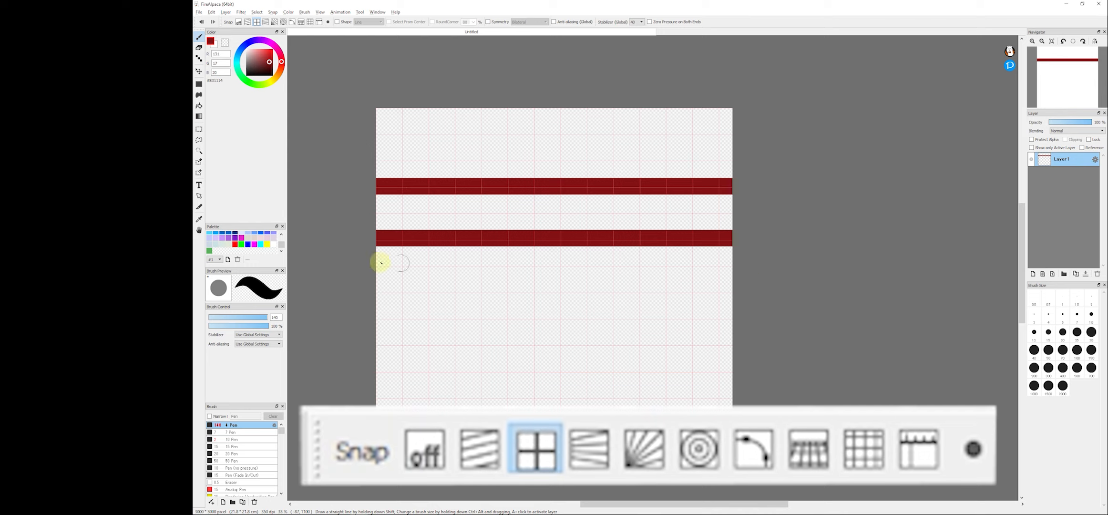
{"action": "left_click_drag", "start_coordinate": [350, 283], "coordinate": [751, 292]}
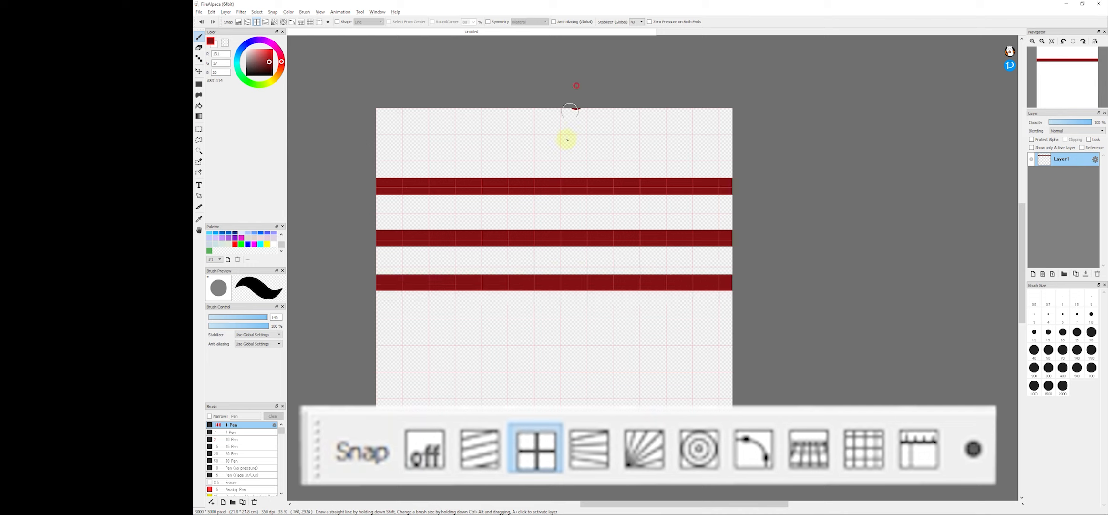
{"action": "left_click_drag", "start_coordinate": [567, 139], "coordinate": [574, 444]}
{"action": "mouse_move", "coordinate": [515, 490]}
{"action": "left_mouse_down"}
{"action": "mouse_move", "coordinate": [517, 190]}
{"action": "mouse_move", "coordinate": [504, 101]}
{"action": "mouse_move", "coordinate": [458, 267]}
{"action": "mouse_move", "coordinate": [465, 410]}
{"action": "left_mouse_up"}
- Switch to vanishing-point snapping, place the vanishing point on the right, and clear the canvas
{"action": "left_click", "coordinate": [266, 22]}
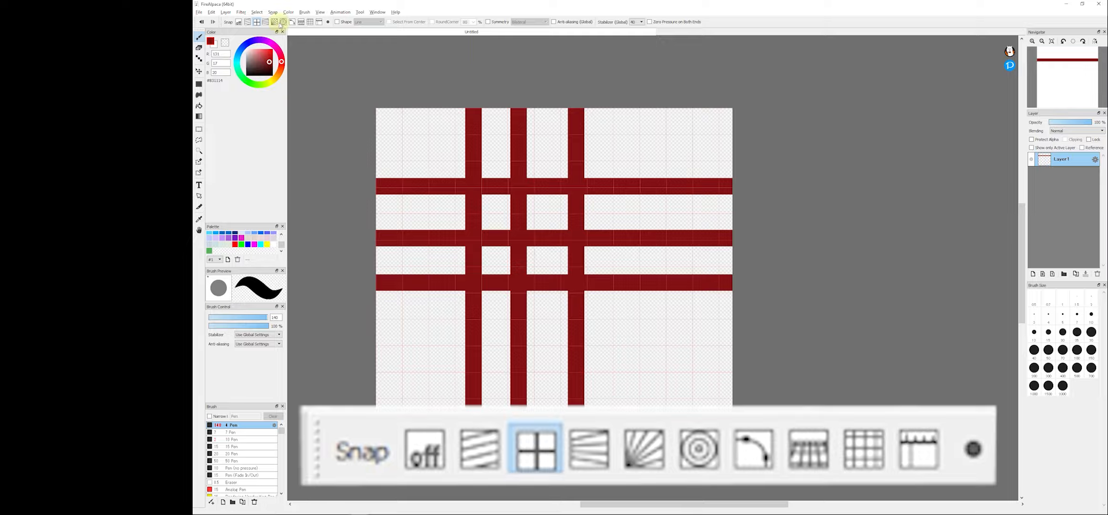
{"action": "left_click", "coordinate": [382, 106]}
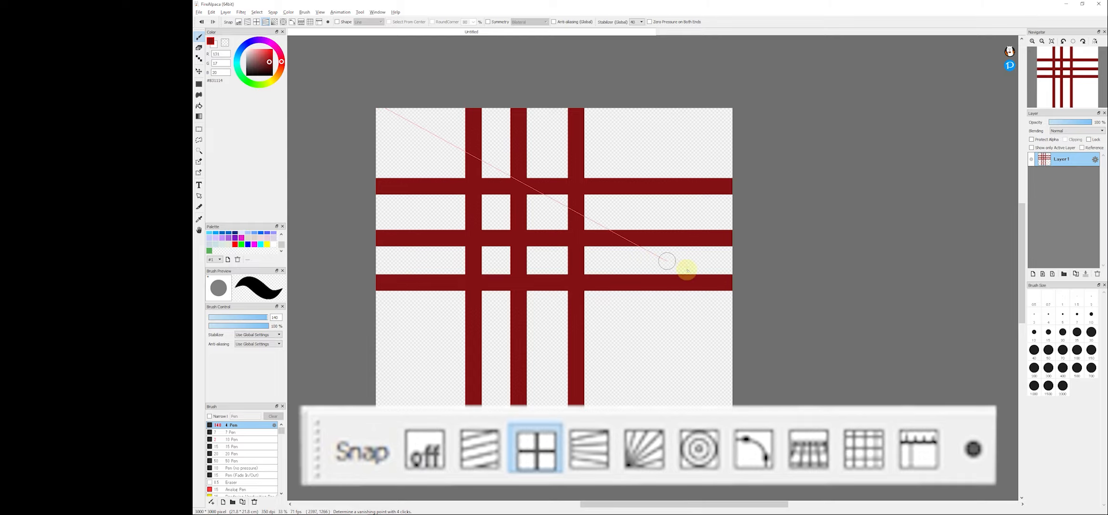
{"action": "left_click", "coordinate": [404, 325]}
{"action": "left_click", "coordinate": [815, 376]}
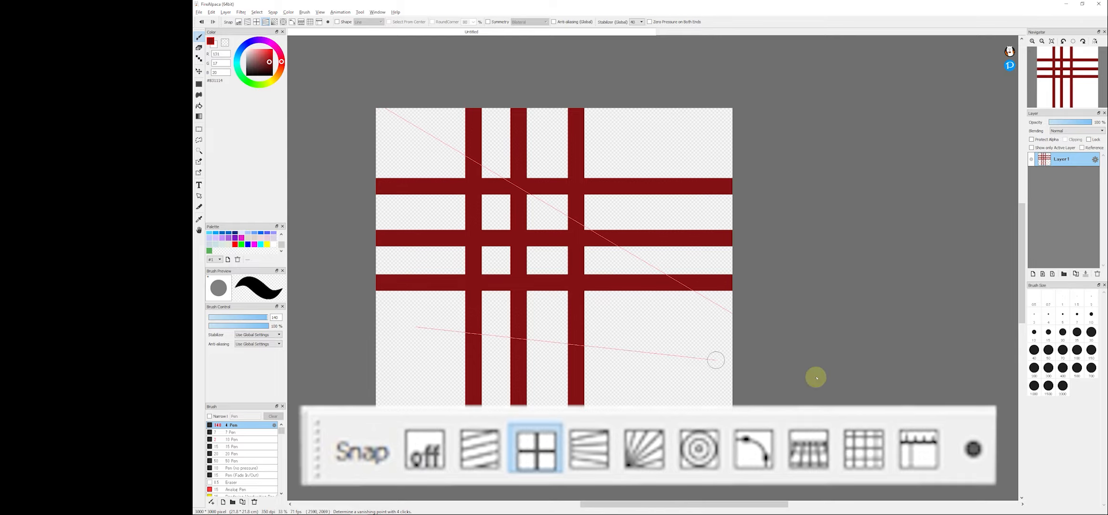
{"action": "key", "text": "Delete"}
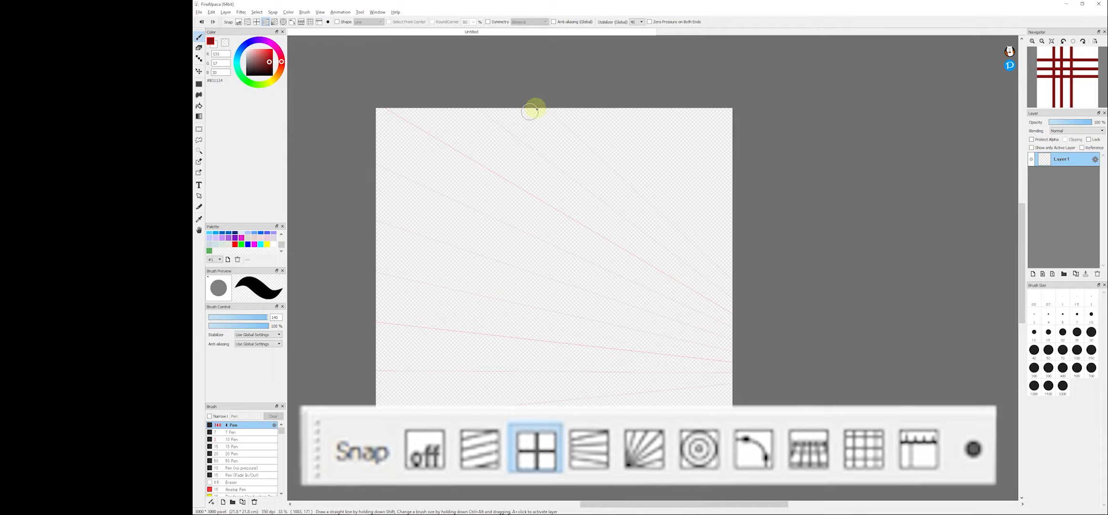
- Draw a fan of eight strokes converging on the vanishing point at the canvas's right edge
{"action": "left_click_drag", "start_coordinate": [535, 106], "coordinate": [692, 254]}
{"action": "left_click_drag", "start_coordinate": [493, 113], "coordinate": [752, 289]}
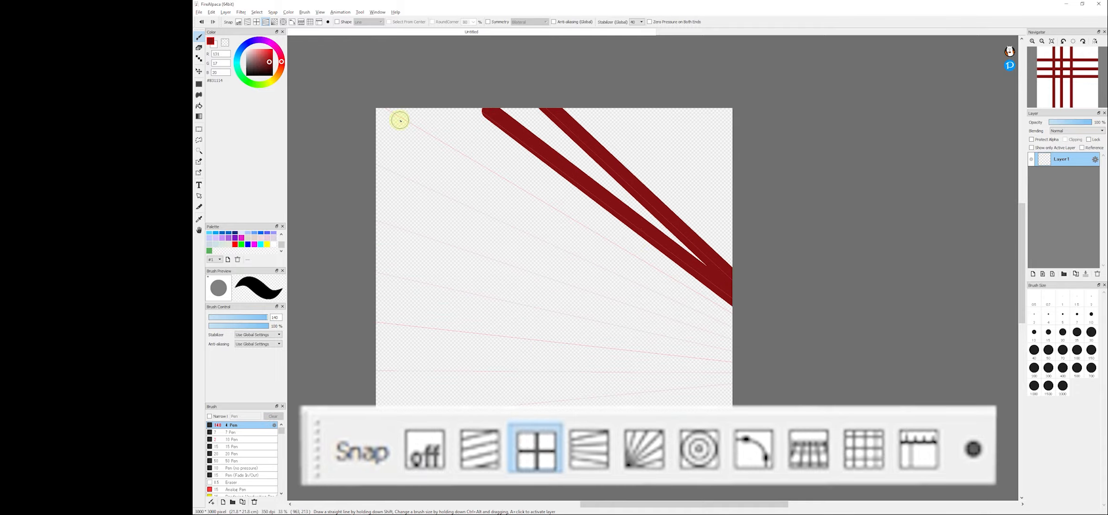
{"action": "left_click_drag", "start_coordinate": [383, 111], "coordinate": [799, 319]}
{"action": "left_click_drag", "start_coordinate": [388, 167], "coordinate": [868, 339]}
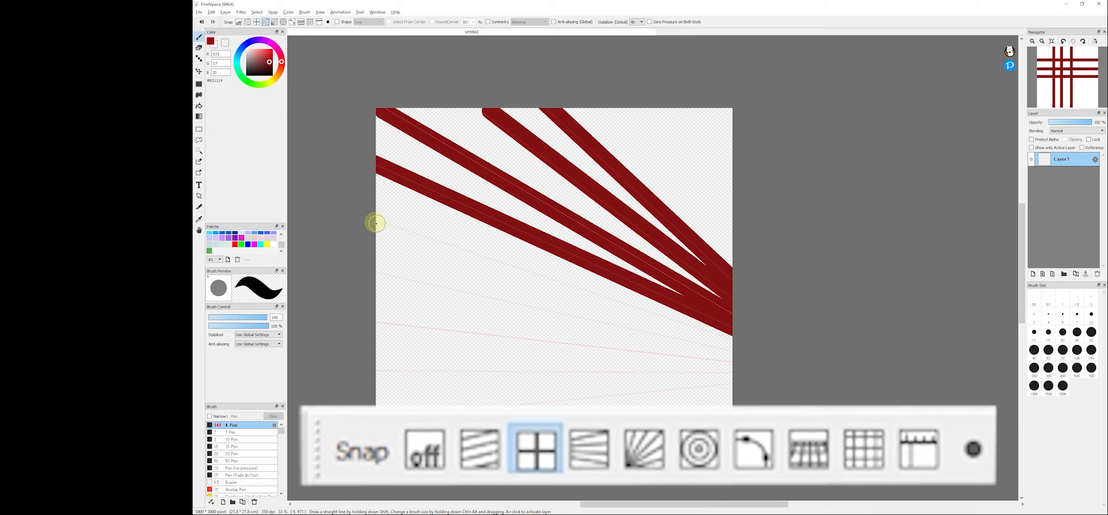
{"action": "left_click_drag", "start_coordinate": [373, 222], "coordinate": [795, 349]}
{"action": "left_click_drag", "start_coordinate": [379, 273], "coordinate": [806, 339]}
{"action": "left_click_drag", "start_coordinate": [373, 326], "coordinate": [831, 330]}
{"action": "left_click_drag", "start_coordinate": [369, 376], "coordinate": [734, 368]}
{"action": "left_click_drag", "start_coordinate": [391, 395], "coordinate": [841, 354]}
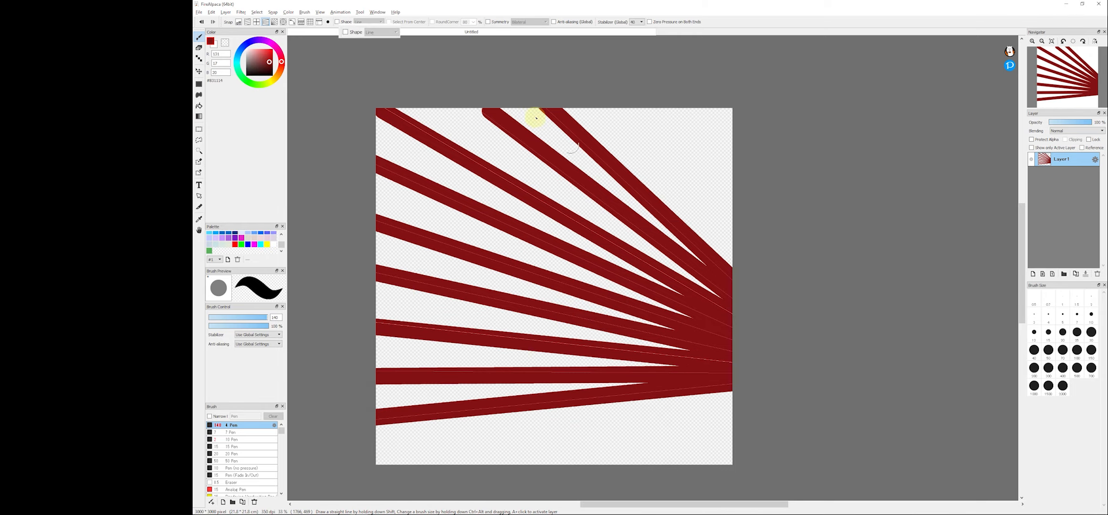
- Clear the canvas, enable Shape with Line mode, and draw two straight crossing lines
{"action": "key", "text": "Delete"}
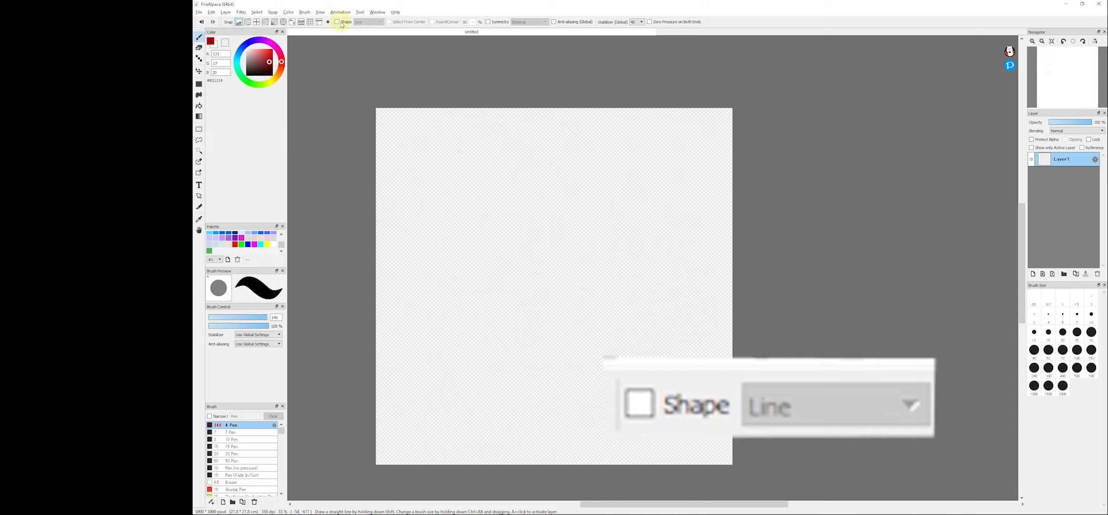
{"action": "left_click", "coordinate": [369, 24]}
{"action": "left_click", "coordinate": [368, 27]}
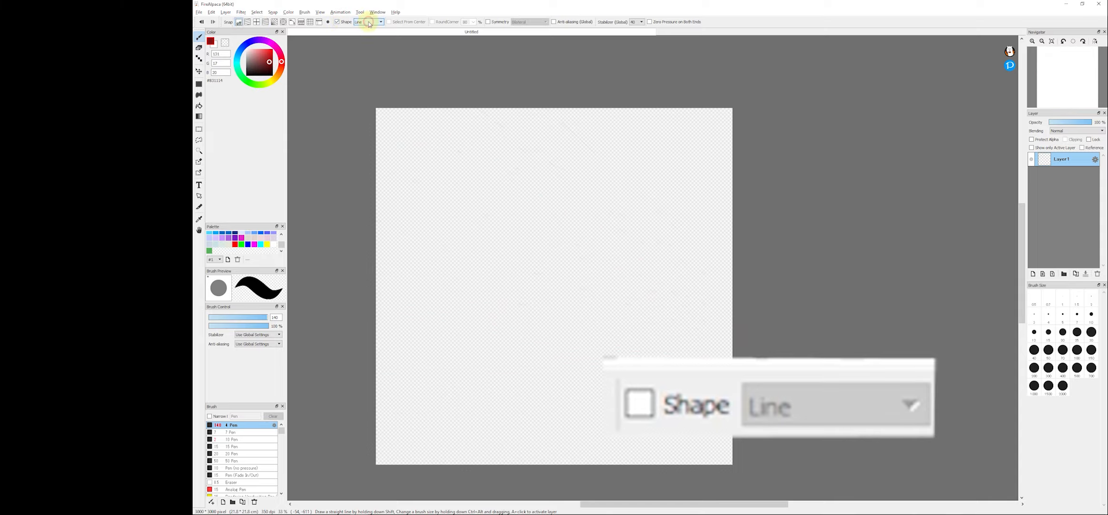
{"action": "left_click_drag", "start_coordinate": [398, 76], "coordinate": [658, 482]}
{"action": "left_click_drag", "start_coordinate": [612, 163], "coordinate": [378, 344]}
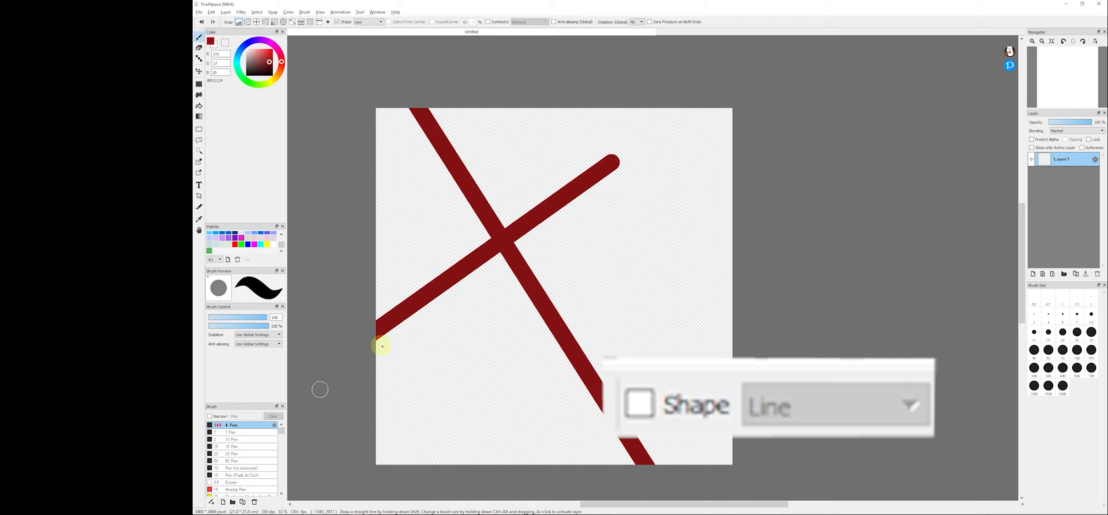
- Clear the canvas and test the Curve shape mode by drawing a spiral curve, then undo it
{"action": "key", "text": "Delete"}
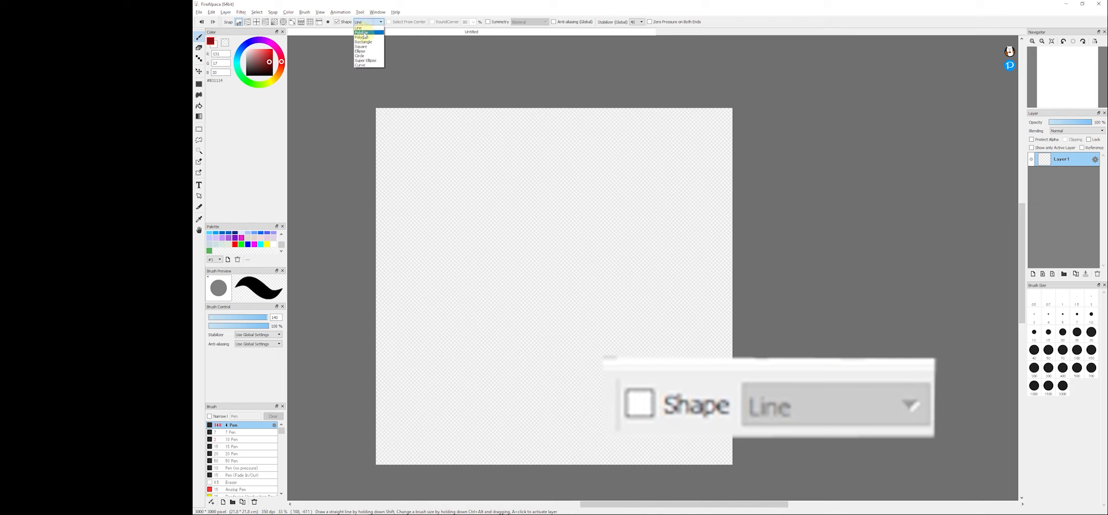
{"action": "left_click", "coordinate": [360, 64]}
{"action": "left_click", "coordinate": [401, 236]}
{"action": "left_click", "coordinate": [476, 170]}
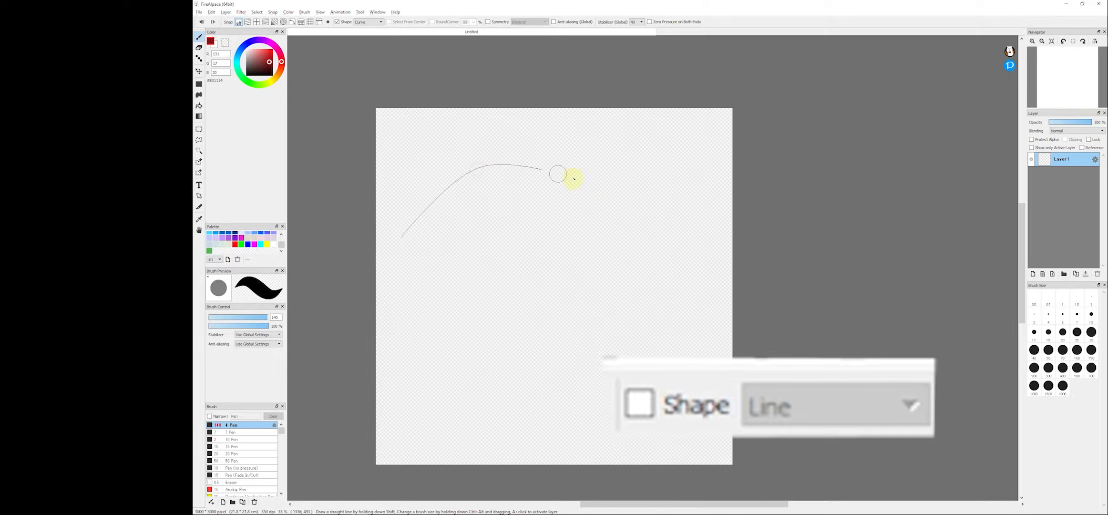
{"action": "left_click", "coordinate": [606, 192]}
{"action": "left_click", "coordinate": [622, 363]}
{"action": "left_click", "coordinate": [465, 434]}
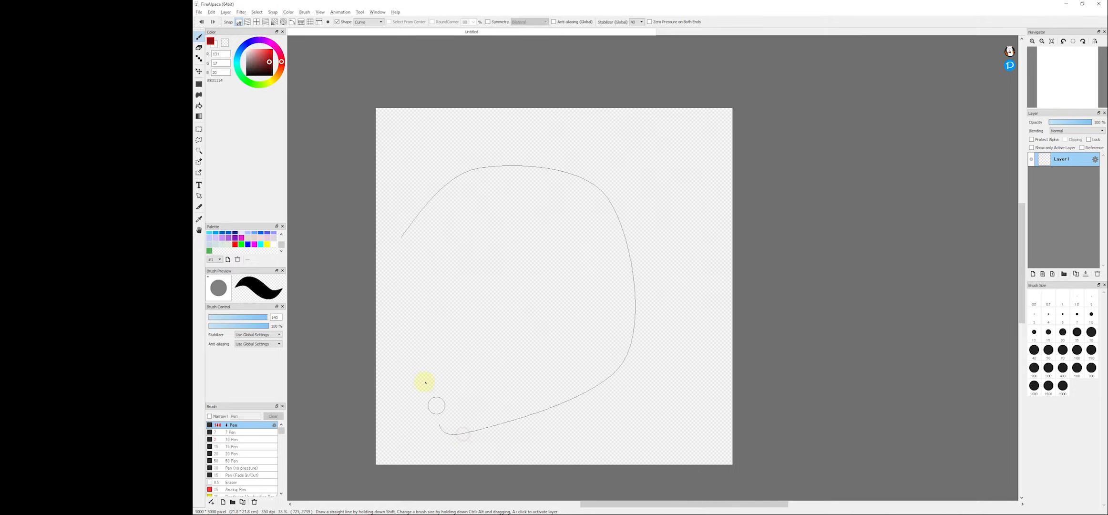
{"action": "left_click", "coordinate": [436, 305]}
{"action": "left_click", "coordinate": [516, 210]}
{"action": "left_click", "coordinate": [605, 313]}
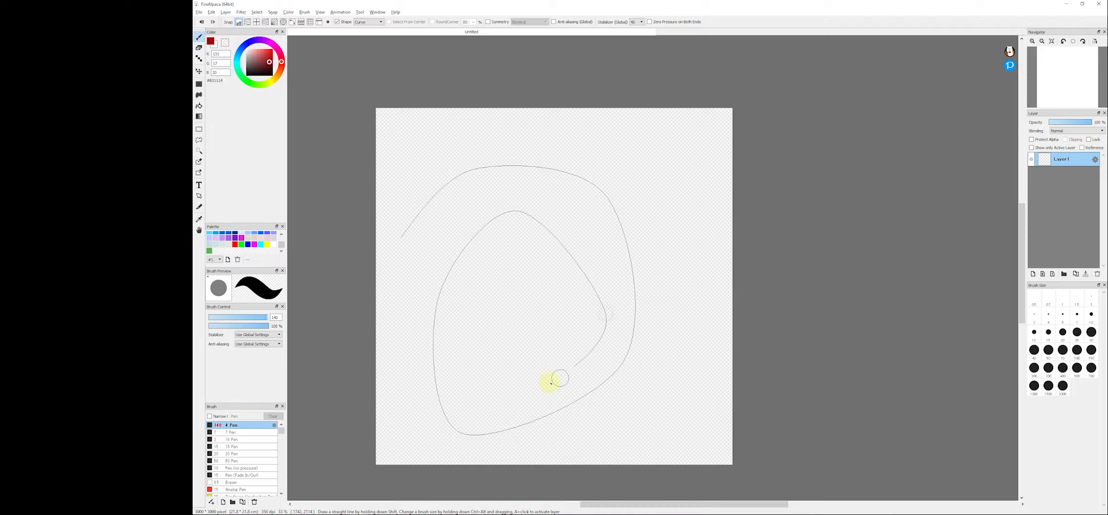
{"action": "left_click", "coordinate": [532, 387]}
{"action": "left_click", "coordinate": [464, 312]}
{"action": "left_click", "coordinate": [500, 262]}
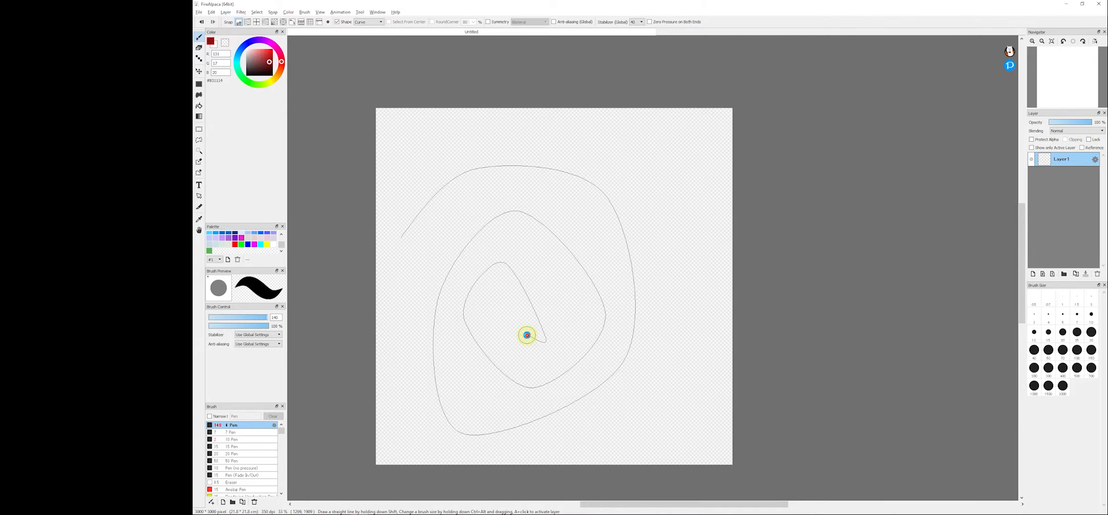
{"action": "double_click", "coordinate": [527, 335]}
{"action": "key", "text": "ctrl+z"}
- Try the Circle and Square shape modes, drawing one shape with each and undoing it
{"action": "left_click", "coordinate": [380, 22]}
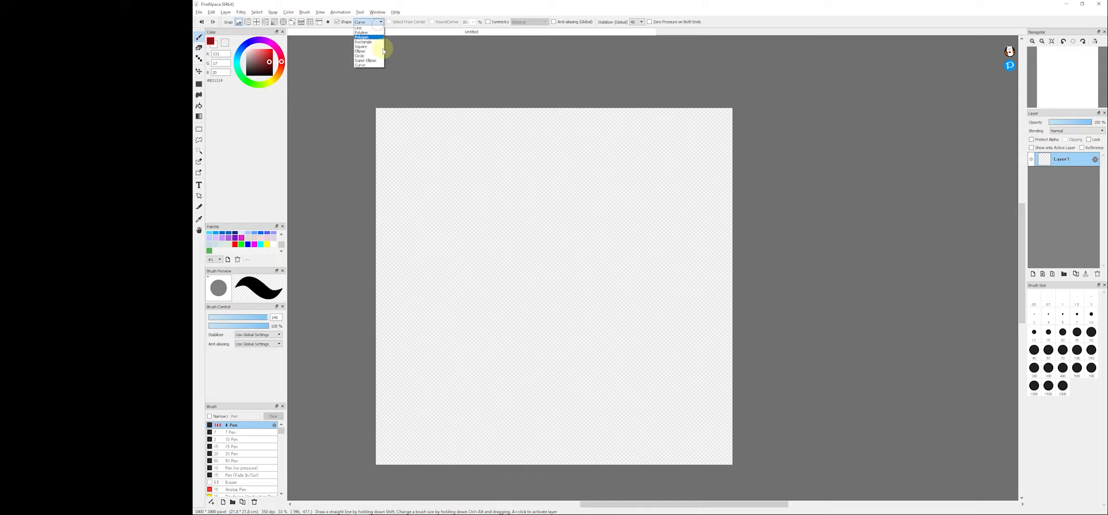
{"action": "left_click", "coordinate": [378, 56]}
{"action": "left_click_drag", "start_coordinate": [416, 160], "coordinate": [606, 258]}
{"action": "key", "text": "ctrl+z"}
{"action": "left_click", "coordinate": [359, 22]}
{"action": "left_click", "coordinate": [361, 41]}
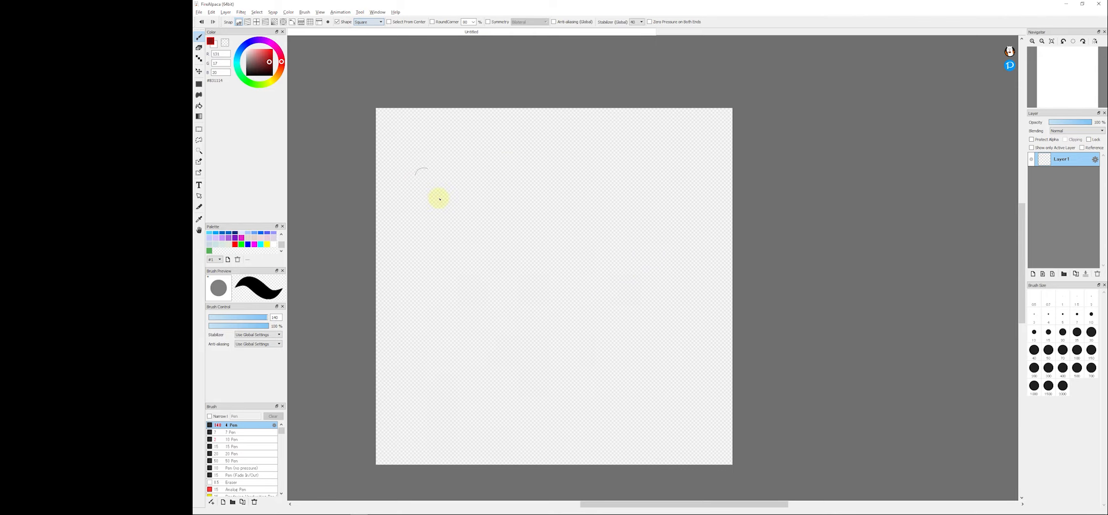
{"action": "left_click_drag", "start_coordinate": [435, 198], "coordinate": [623, 314]}
{"action": "key", "text": "ctrl+z"}
- Try the Rectangle and Ellipse shape modes, drawing one shape with each and undoing it
{"action": "left_click", "coordinate": [368, 22]}
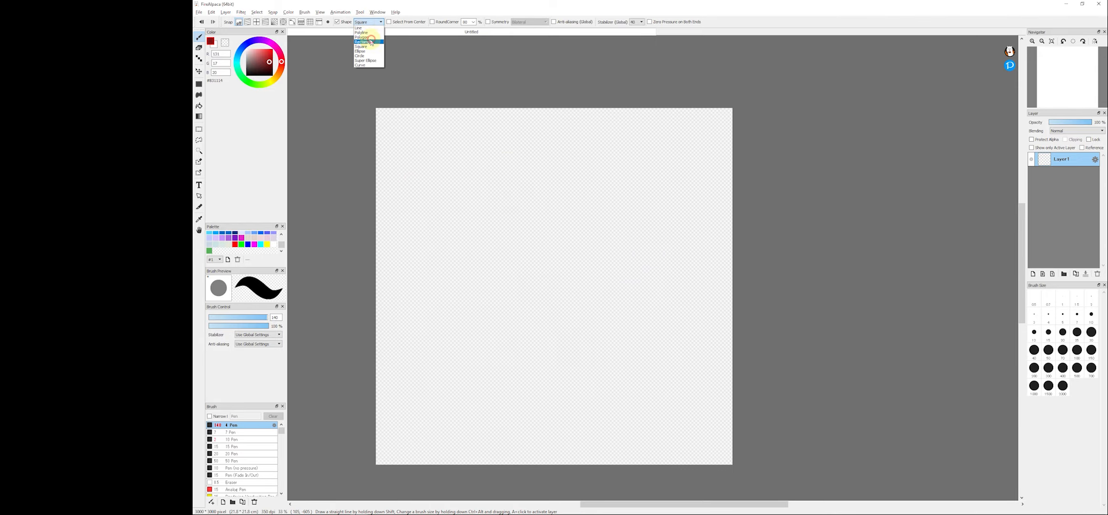
{"action": "left_click", "coordinate": [371, 42]}
{"action": "left_click_drag", "start_coordinate": [413, 152], "coordinate": [554, 319]}
{"action": "key", "text": "ctrl+z"}
{"action": "left_click", "coordinate": [370, 22]}
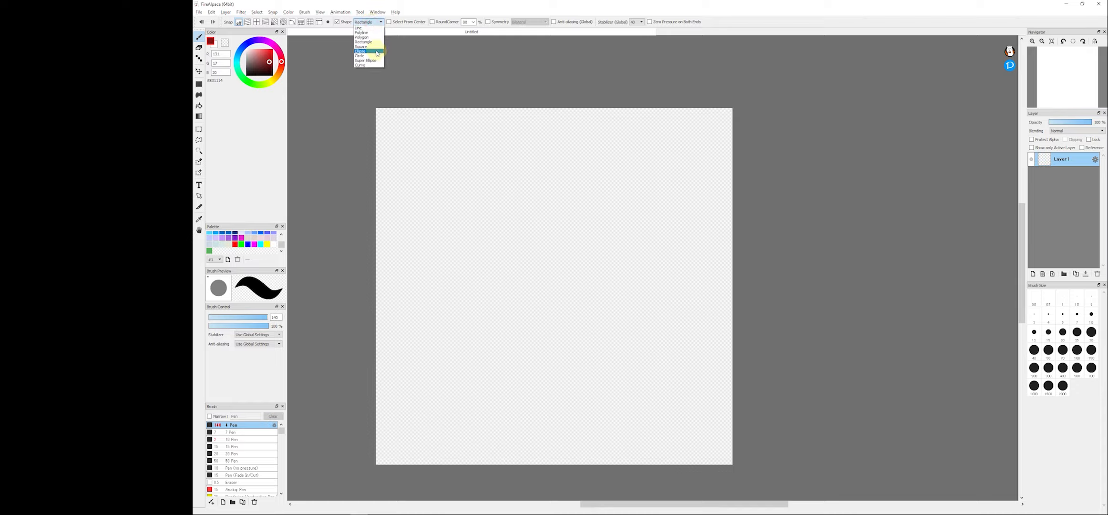
{"action": "left_click", "coordinate": [376, 51]}
{"action": "left_click_drag", "start_coordinate": [424, 107], "coordinate": [559, 403]}
{"action": "key", "text": "ctrl+z"}
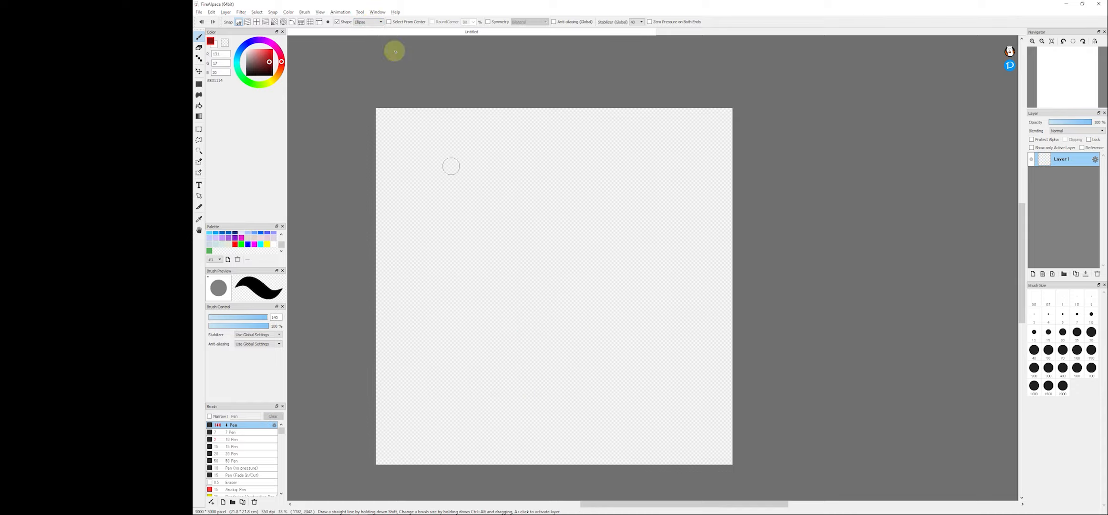
- Switch the shape mode to Polygon, draw a five-point polygon, and undo it
{"action": "left_click", "coordinate": [364, 22]}
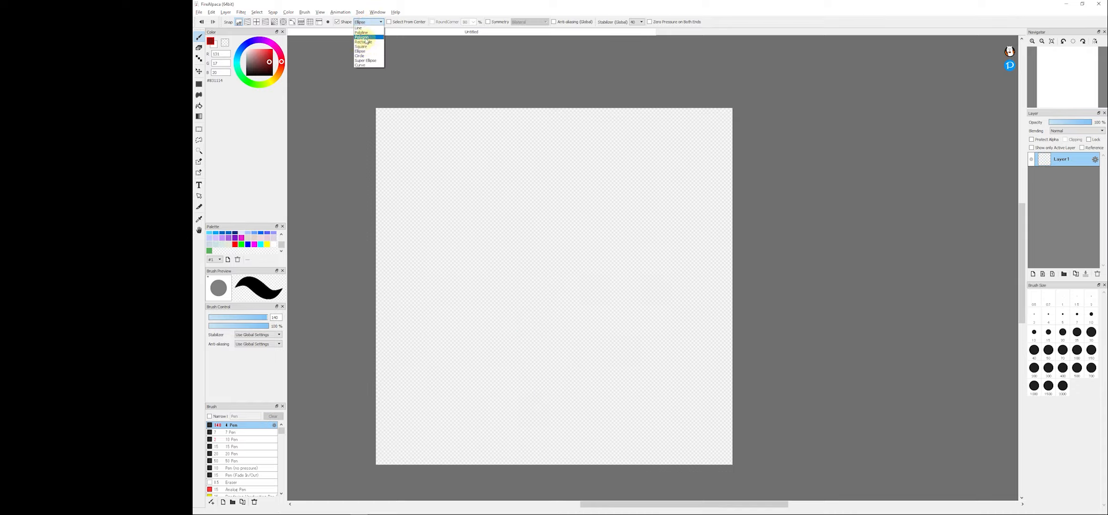
{"action": "left_click", "coordinate": [363, 38]}
{"action": "left_click", "coordinate": [435, 198]}
{"action": "left_click", "coordinate": [514, 164]}
{"action": "left_click", "coordinate": [596, 273]}
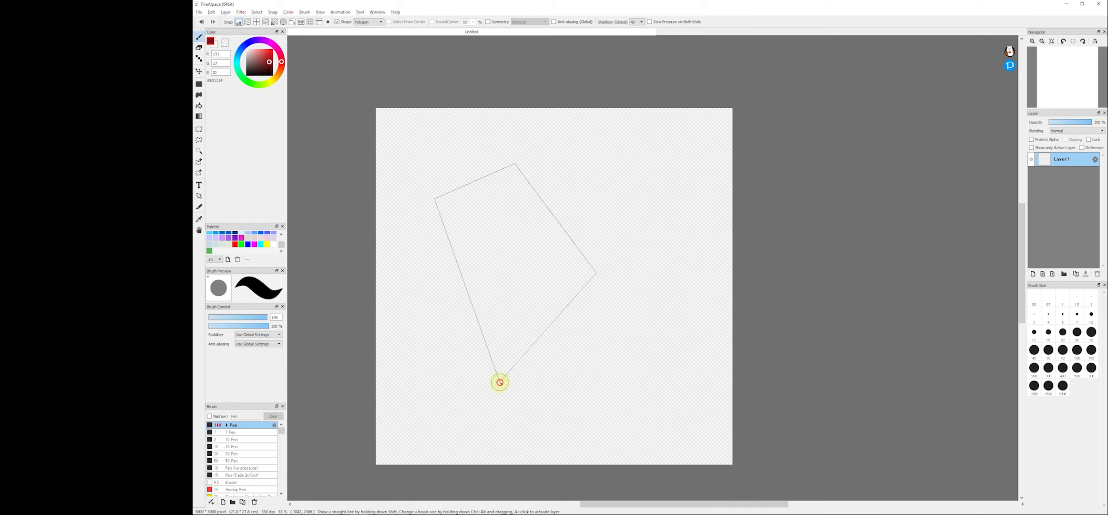
{"action": "left_click", "coordinate": [500, 382]}
{"action": "double_click", "coordinate": [483, 266]}
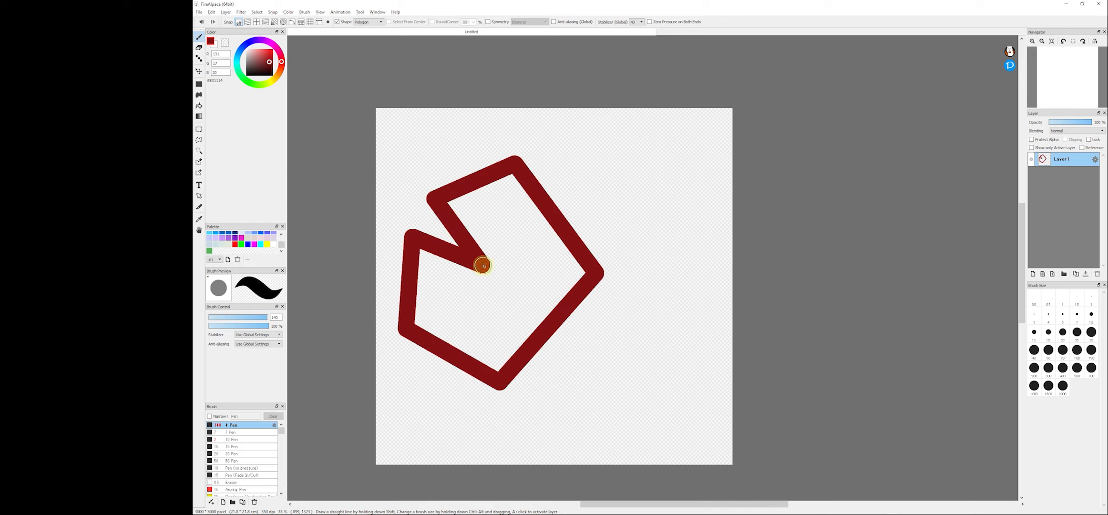
{"action": "key", "text": "ctrl+z"}
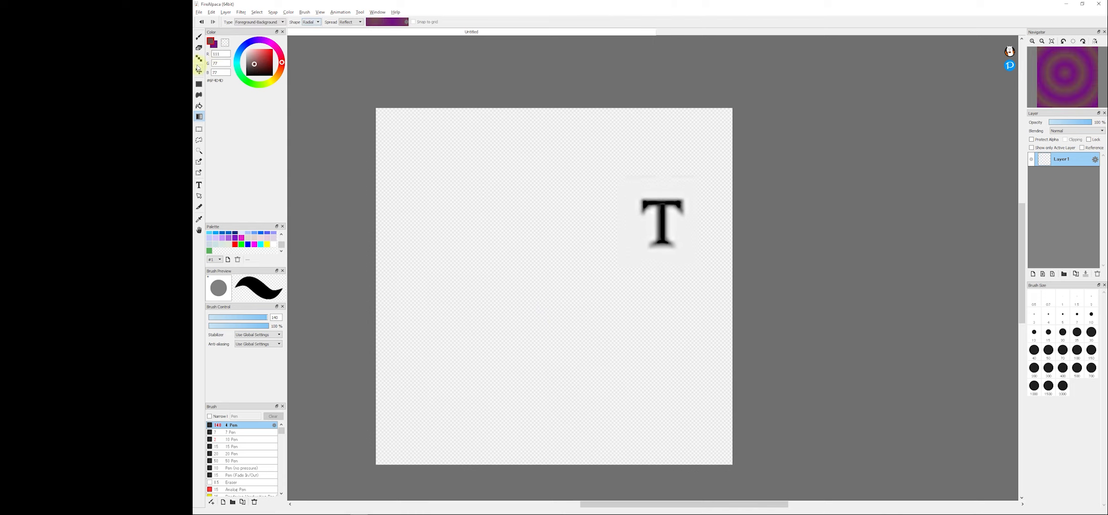
- Use the Text tool to place the default text "Type this text down!" on a new text layer
{"action": "left_click", "coordinate": [199, 38]}
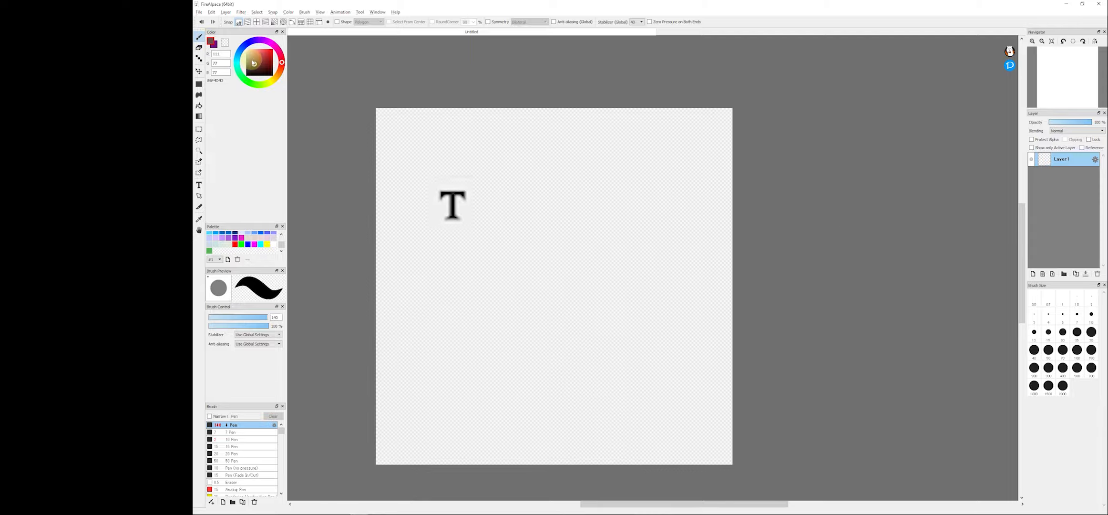
{"action": "left_click", "coordinate": [200, 185]}
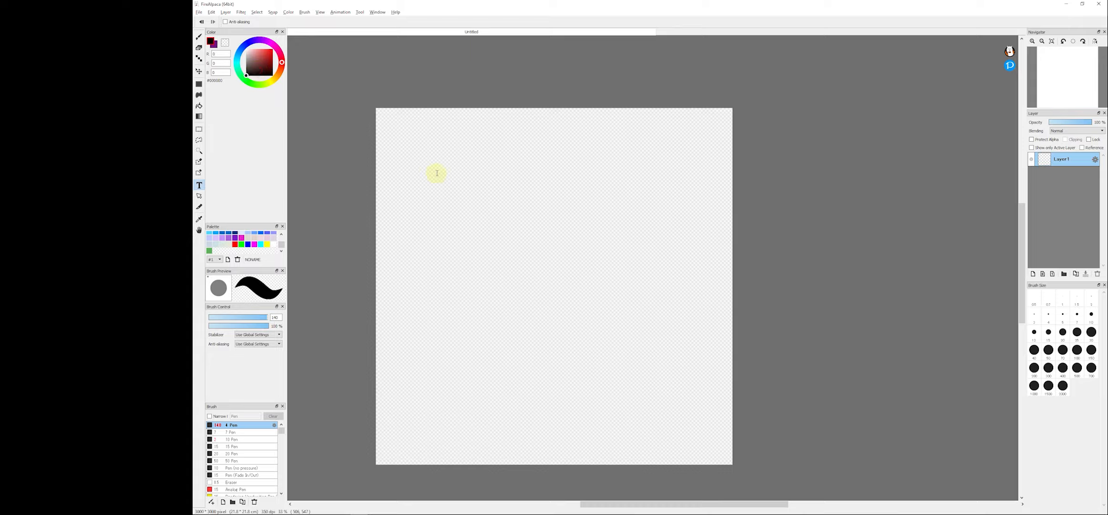
{"action": "left_click", "coordinate": [561, 213]}
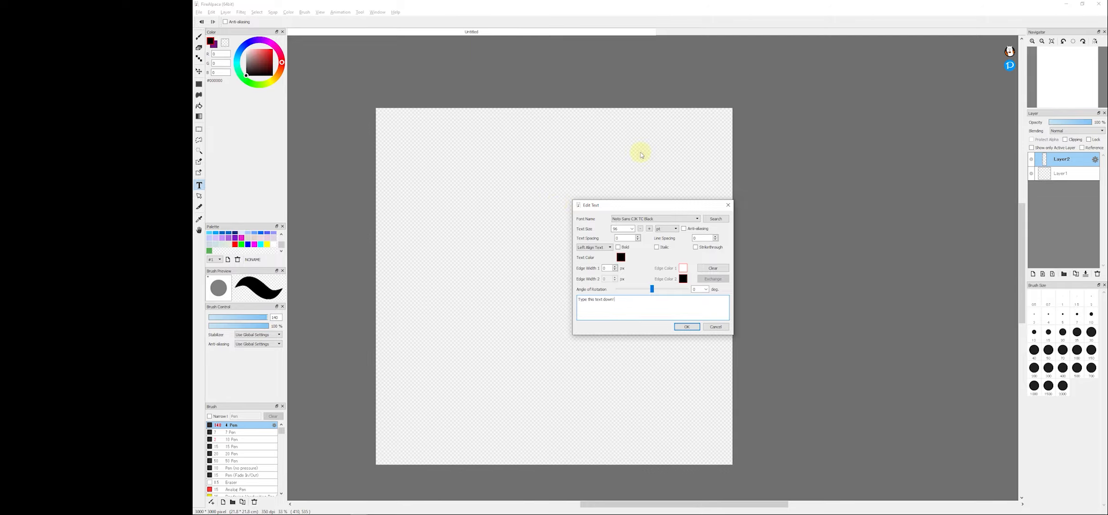
{"action": "left_click", "coordinate": [687, 325]}
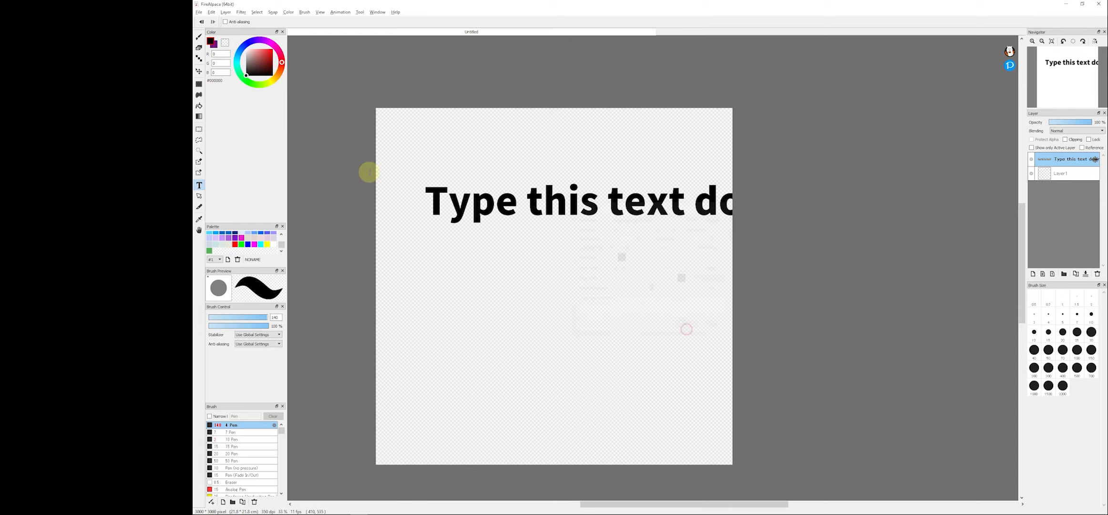
- Reposition the text with the Move tool, then reopen its text settings and make it italic
{"action": "left_click", "coordinate": [198, 71]}
{"action": "left_click_drag", "start_coordinate": [509, 162], "coordinate": [877, 165]}
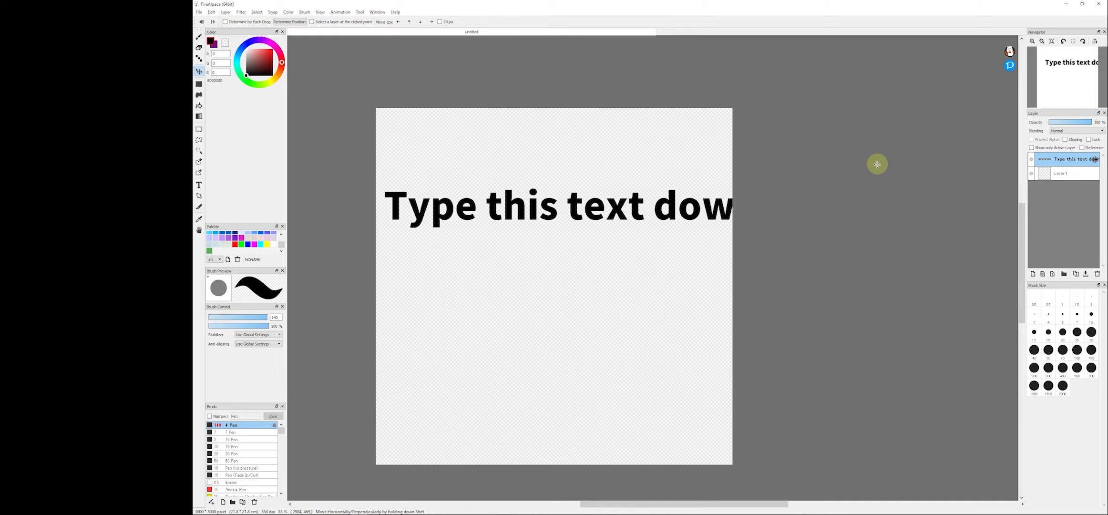
{"action": "double_click", "coordinate": [1070, 165]}
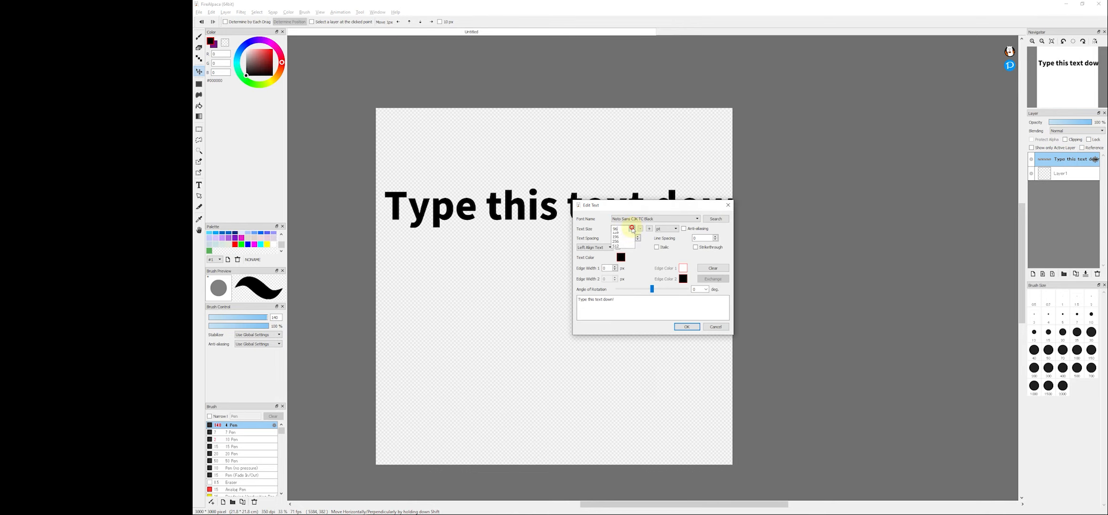
{"action": "left_click", "coordinate": [619, 287]}
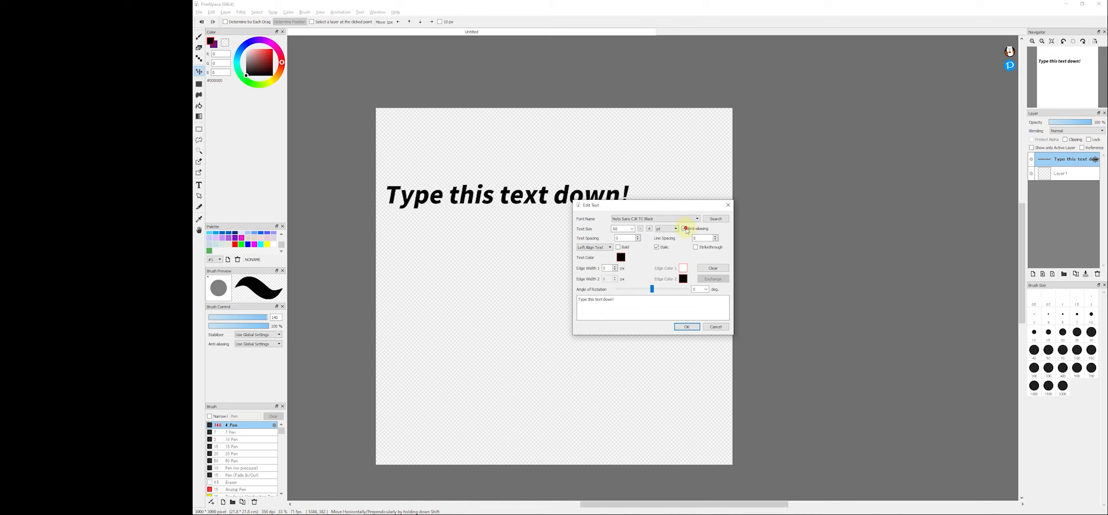
{"action": "left_click", "coordinate": [685, 328]}
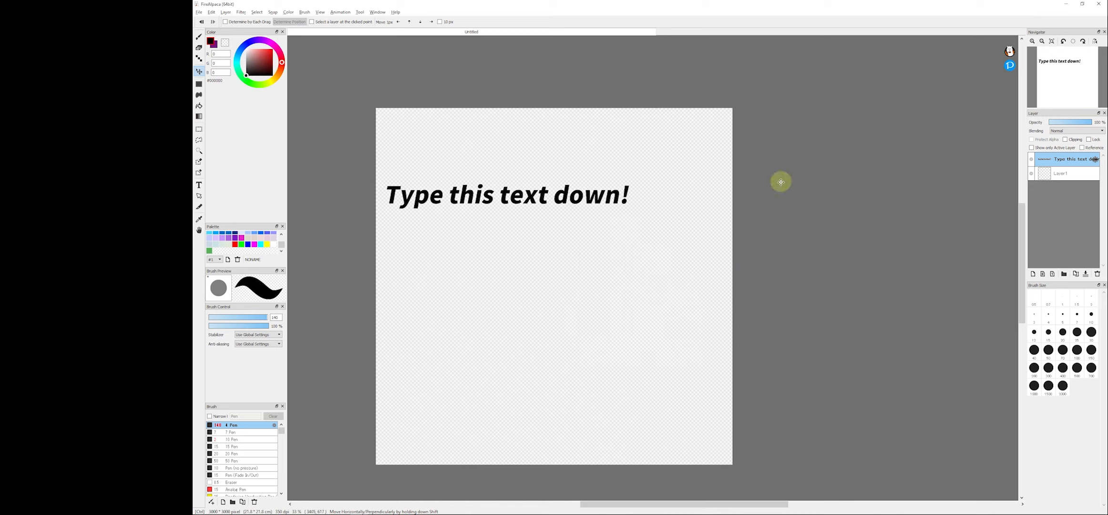
- Paste onto a new layer and move the text lower on the canvas
{"action": "key", "text": "ctrl+v"}
{"action": "left_click", "coordinate": [1031, 174]}
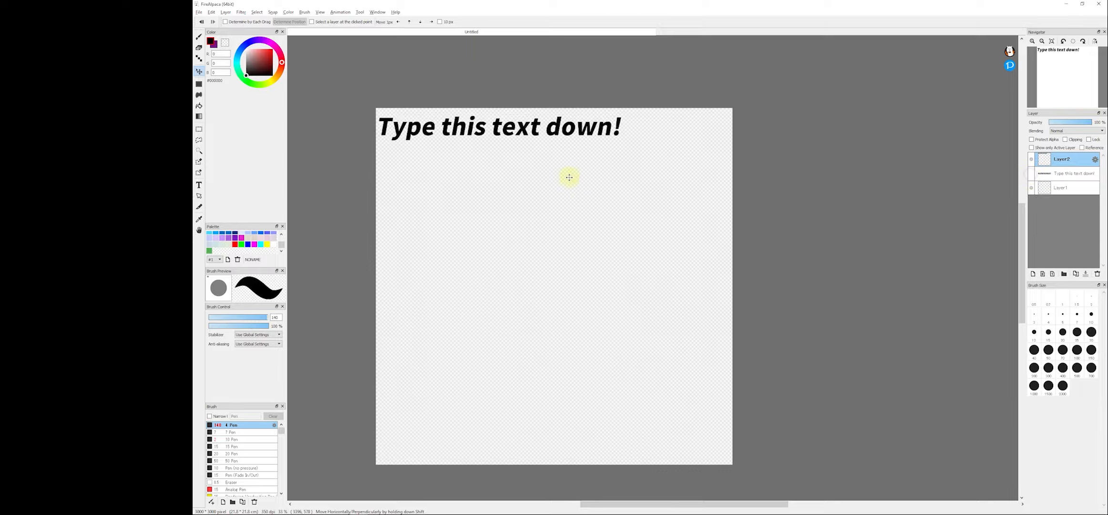
{"action": "left_click_drag", "start_coordinate": [554, 206], "coordinate": [444, 297]}
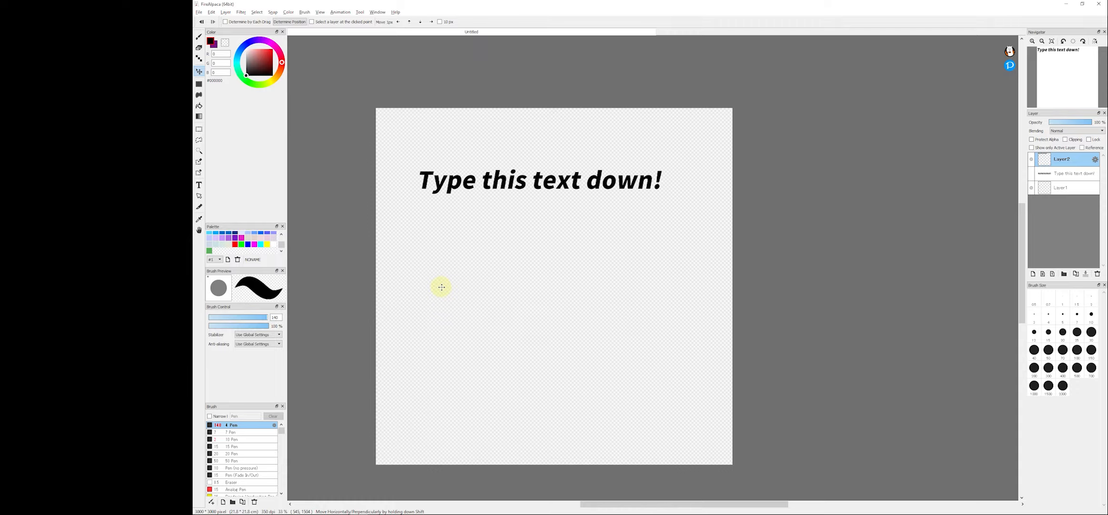
- Clear the pasted content from the layer and return to the Pen tool
{"action": "key", "text": "Delete"}
{"action": "left_click", "coordinate": [198, 36]}
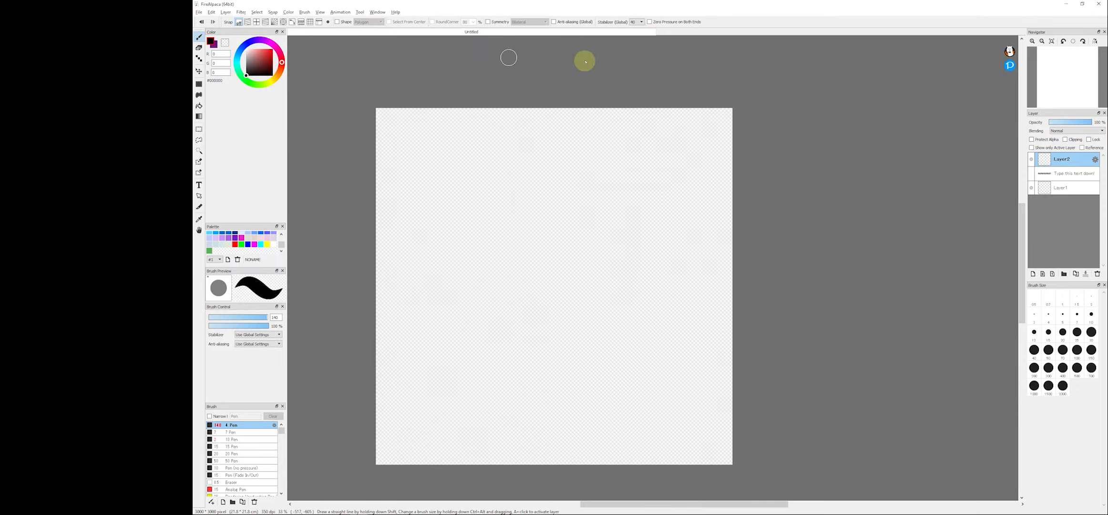
{"action": "scroll", "coordinate": [580, 165], "scroll_direction": "up", "scroll_amount": 3}
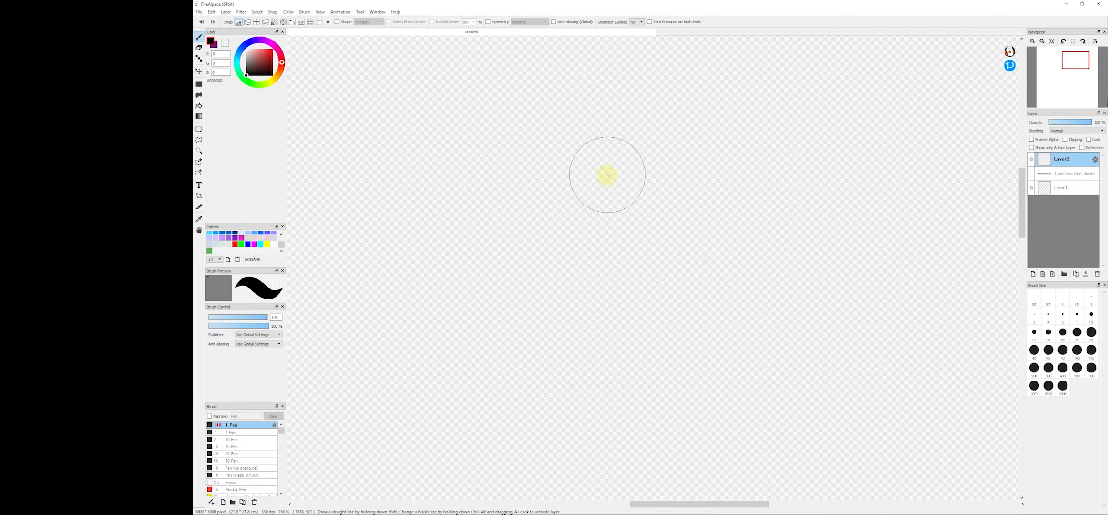
{"action": "scroll", "coordinate": [605, 176], "scroll_direction": "down", "scroll_amount": 5}
{"action": "scroll", "coordinate": [589, 178], "scroll_direction": "up", "scroll_amount": 5}
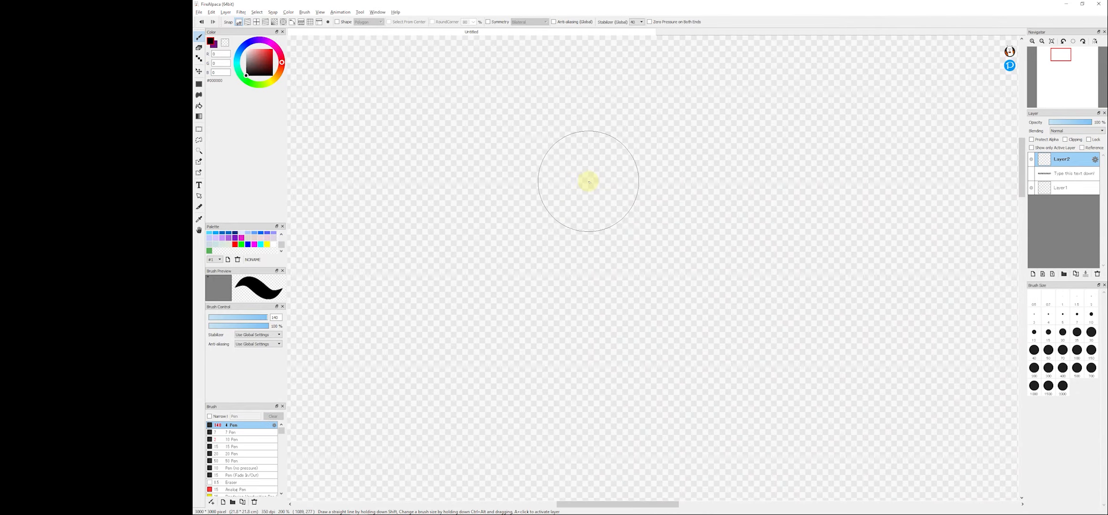
{"action": "scroll", "coordinate": [588, 178], "scroll_direction": "down", "scroll_amount": 5}
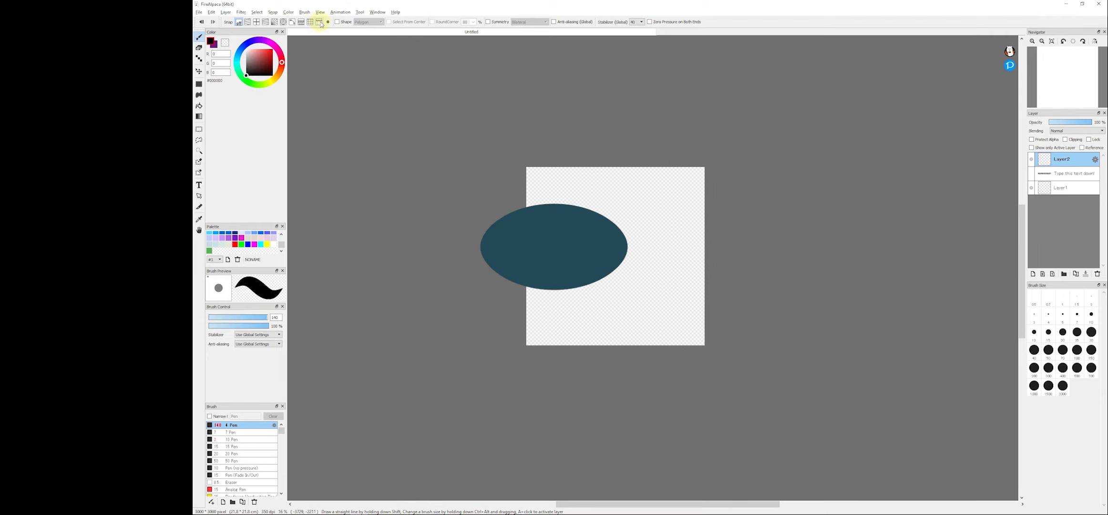